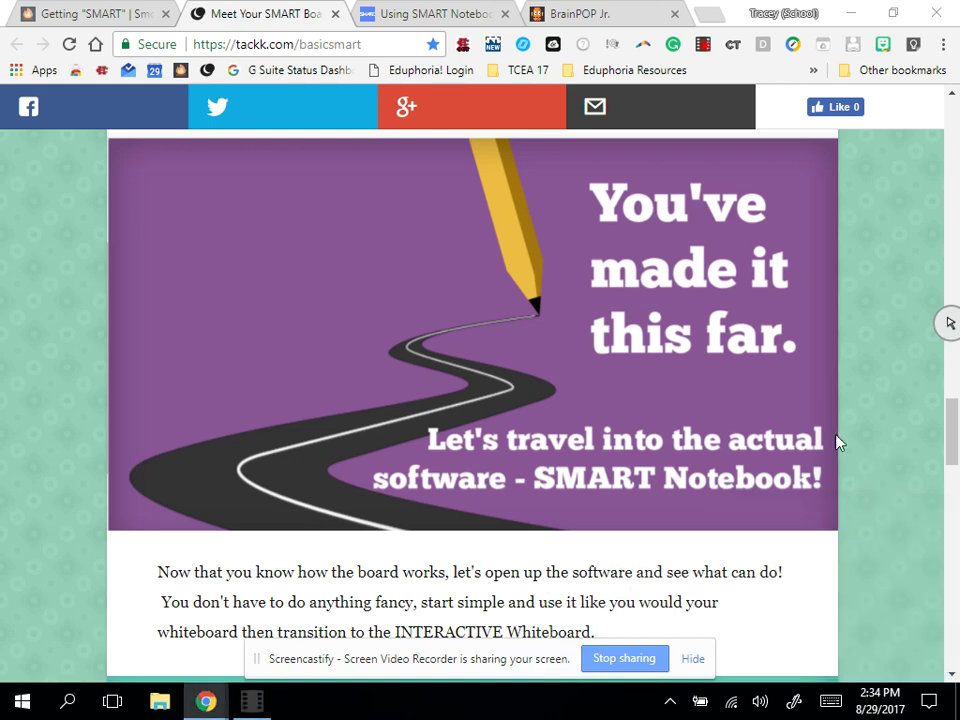
Step: Launch SMART Notebook from the desktop shortcut and dismiss the Welcome screen to reach a blank page
click(848, 11)
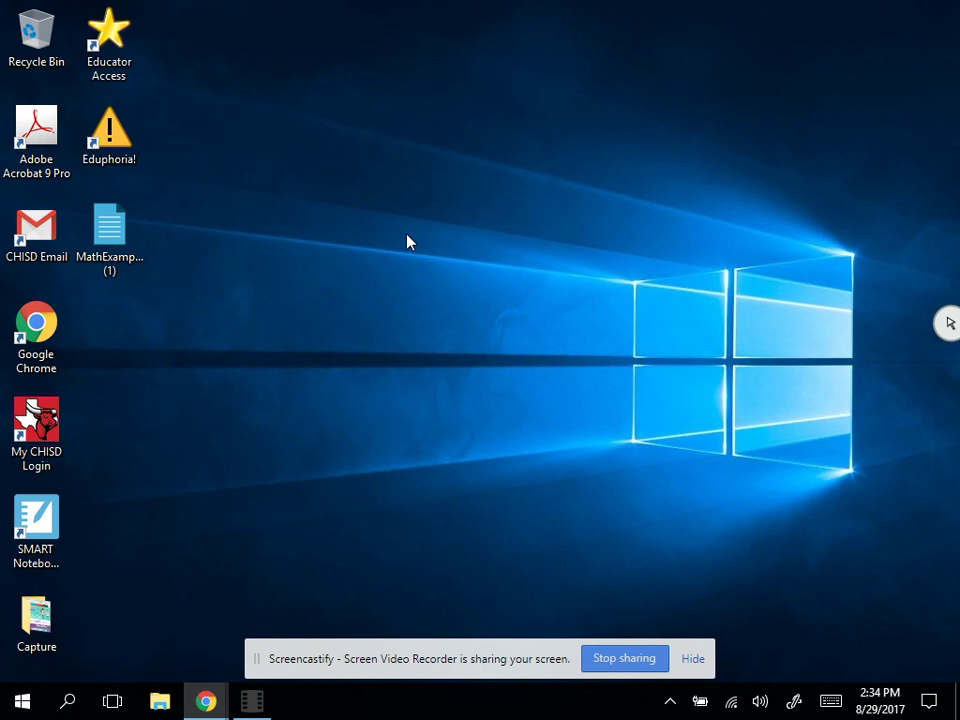
double_click(42, 535)
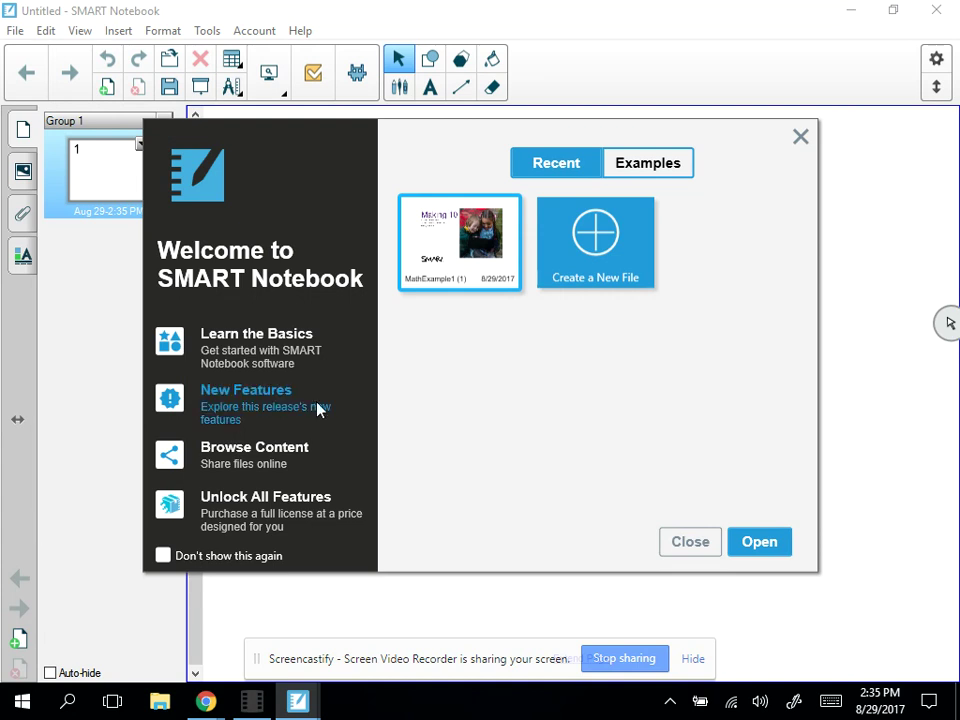
click(802, 138)
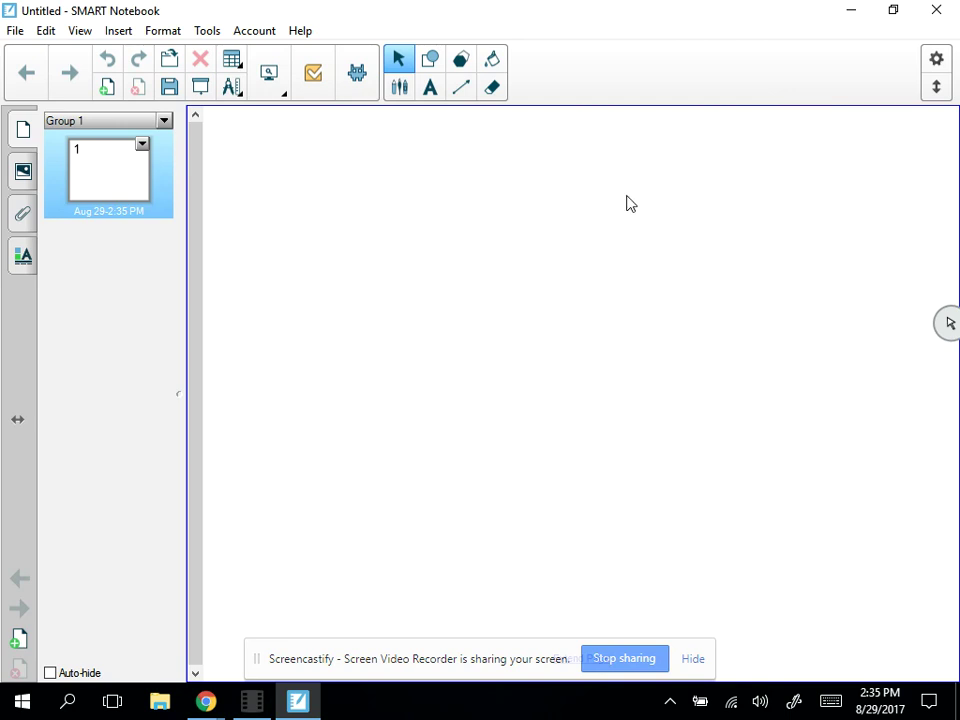
Step: With the Pens tool, draw a rough T near the top left of the page
click(401, 88)
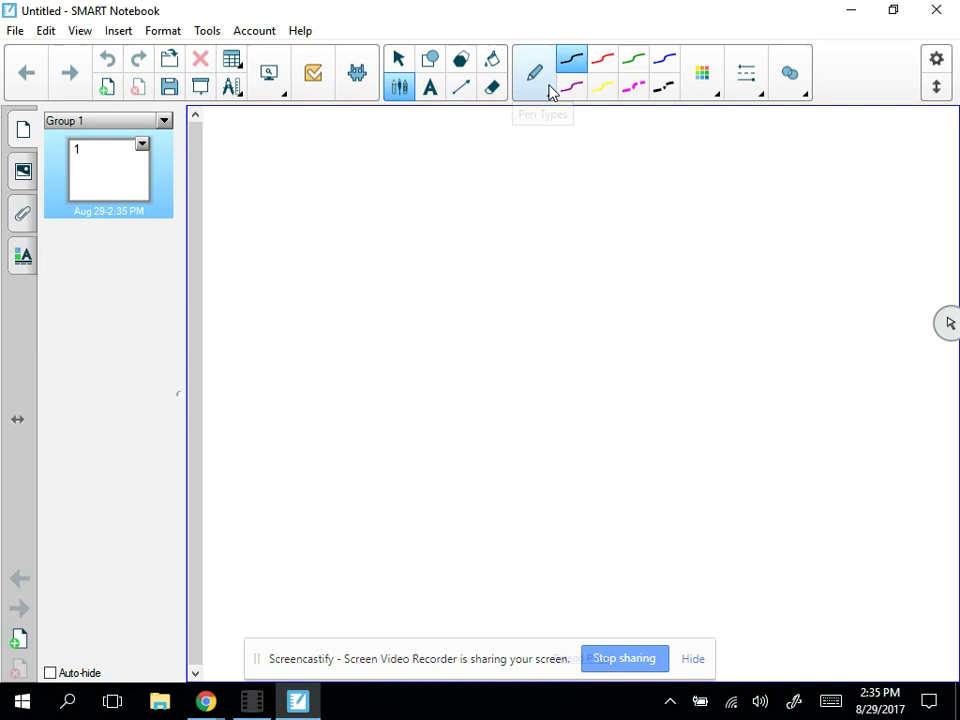
click(601, 62)
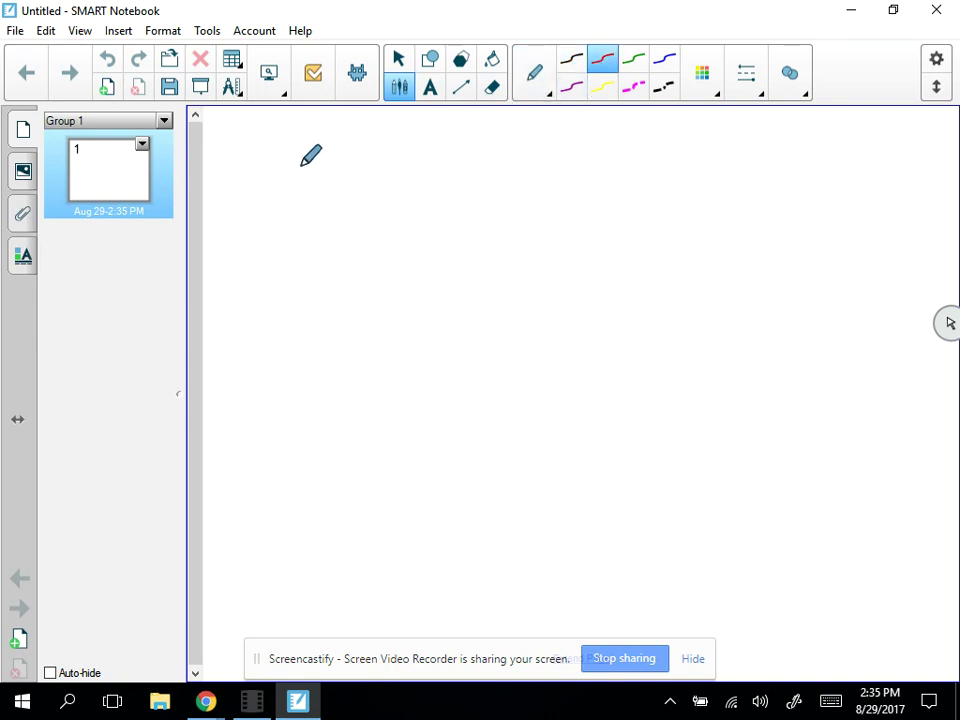
mouse_move(281, 206)
mouse_down()
mouse_move(332, 206)
mouse_move(311, 250)
mouse_move(338, 228)
mouse_up()
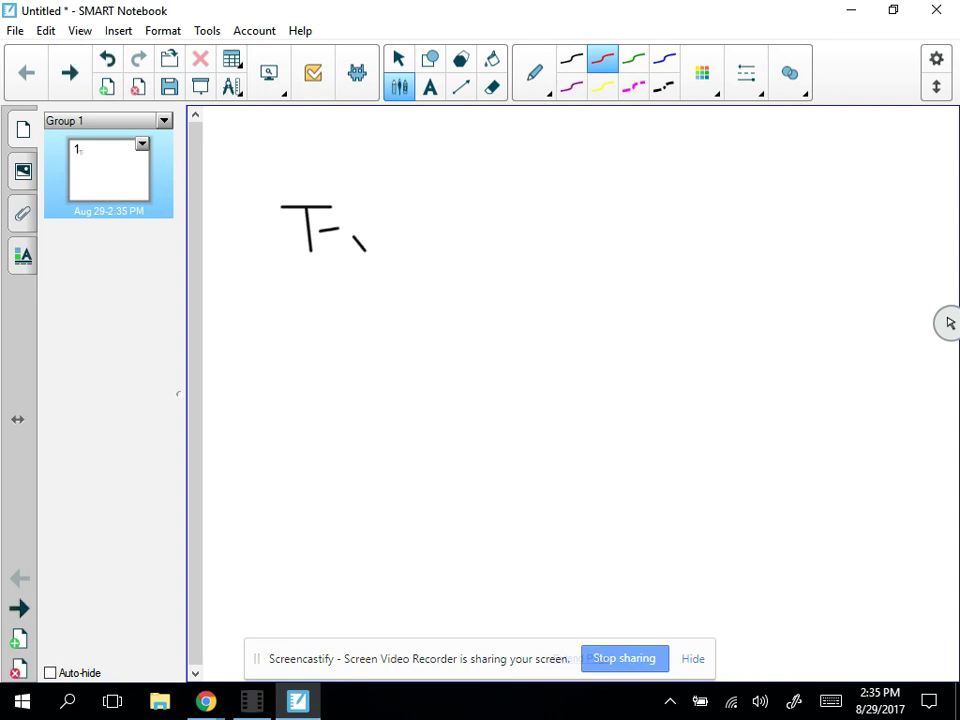
Step: Switch to purple ink and handwrite 'Tracey' below the T strokes
click(571, 87)
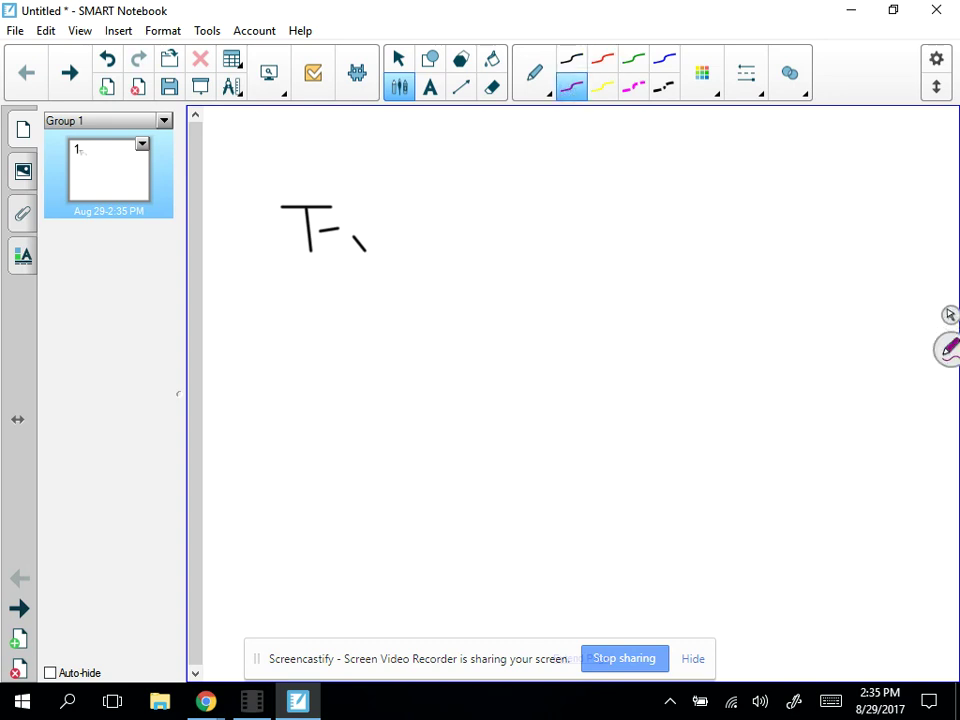
drag(310, 293, 358, 292)
mouse_move(331, 294)
mouse_down()
mouse_move(331, 316)
mouse_move(372, 313)
mouse_move(397, 338)
mouse_up()
mouse_move(414, 316)
mouse_down()
mouse_move(413, 336)
mouse_move(463, 318)
mouse_move(457, 354)
mouse_up()
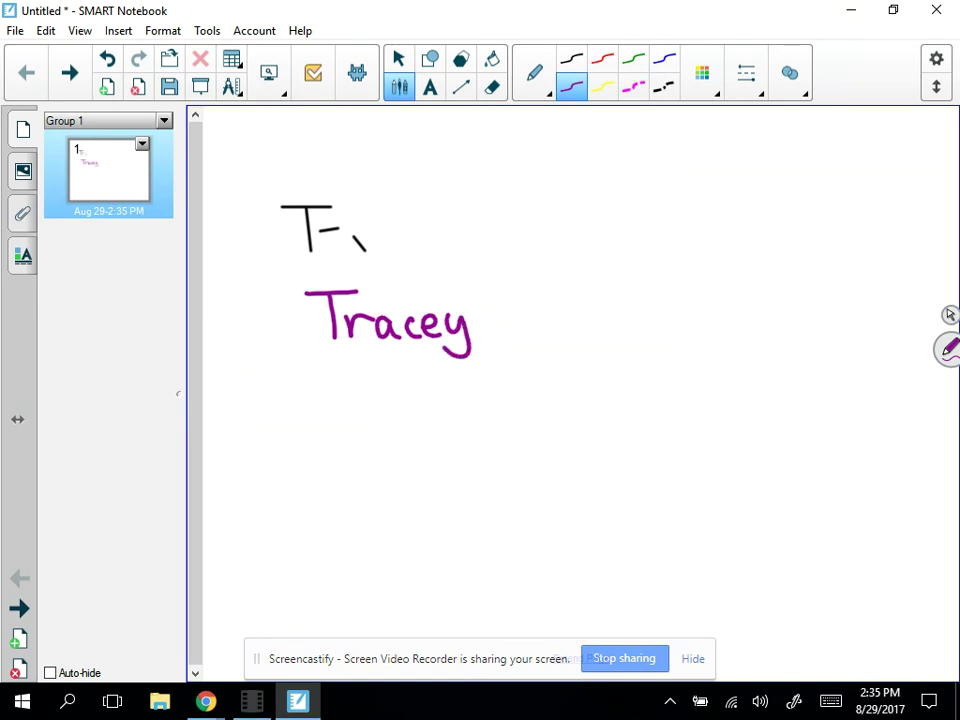
Step: Try the largest eraser, then select and delete the vertical stroke of the black T
click(491, 87)
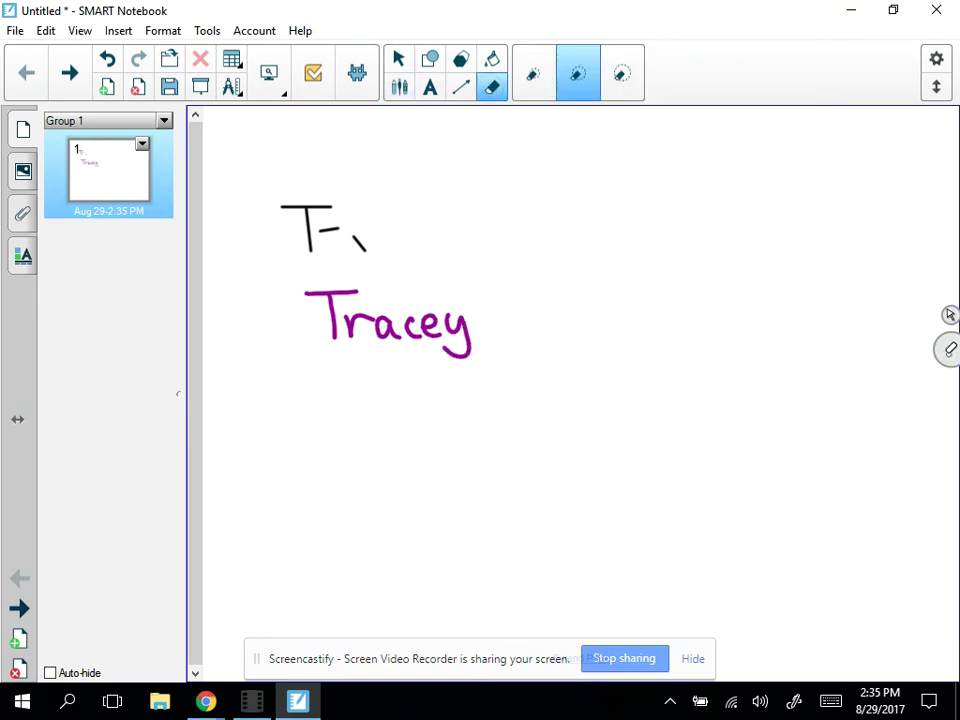
click(621, 73)
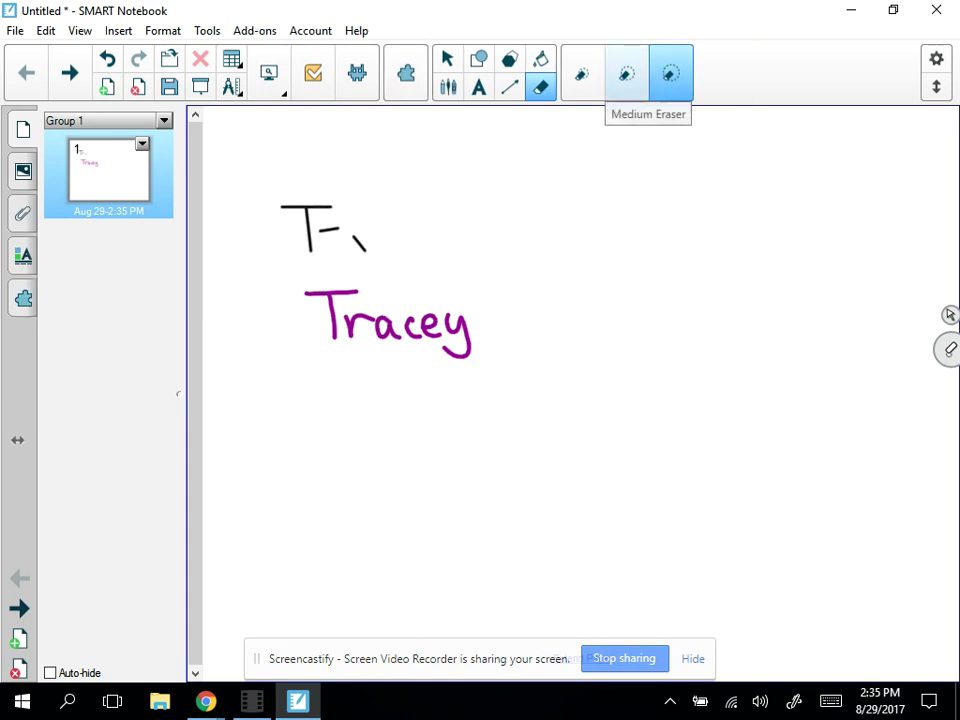
click(447, 59)
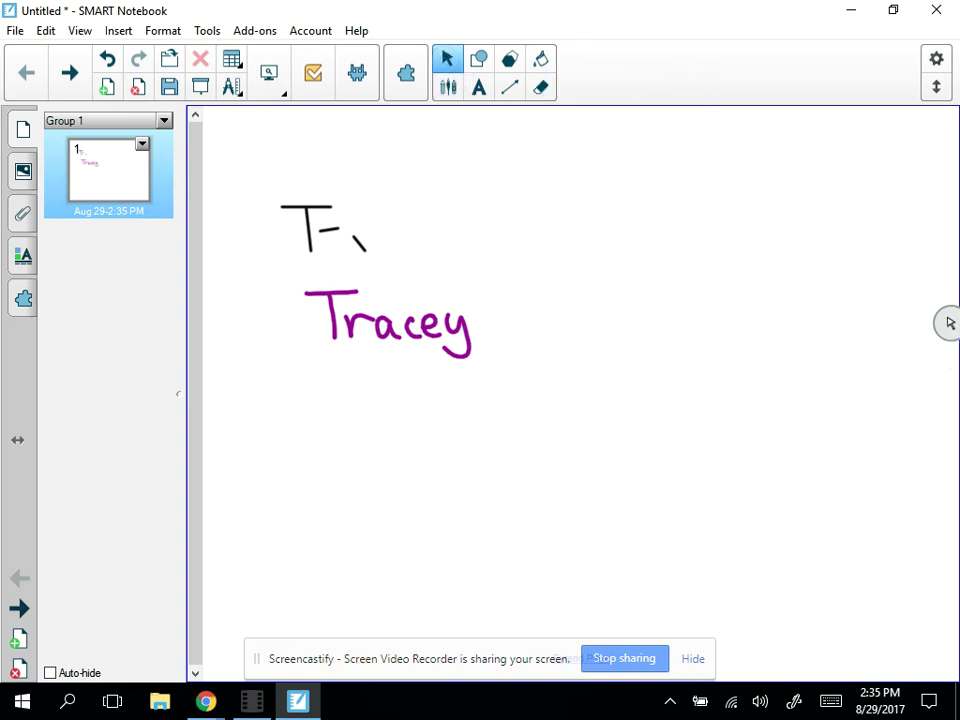
click(309, 230)
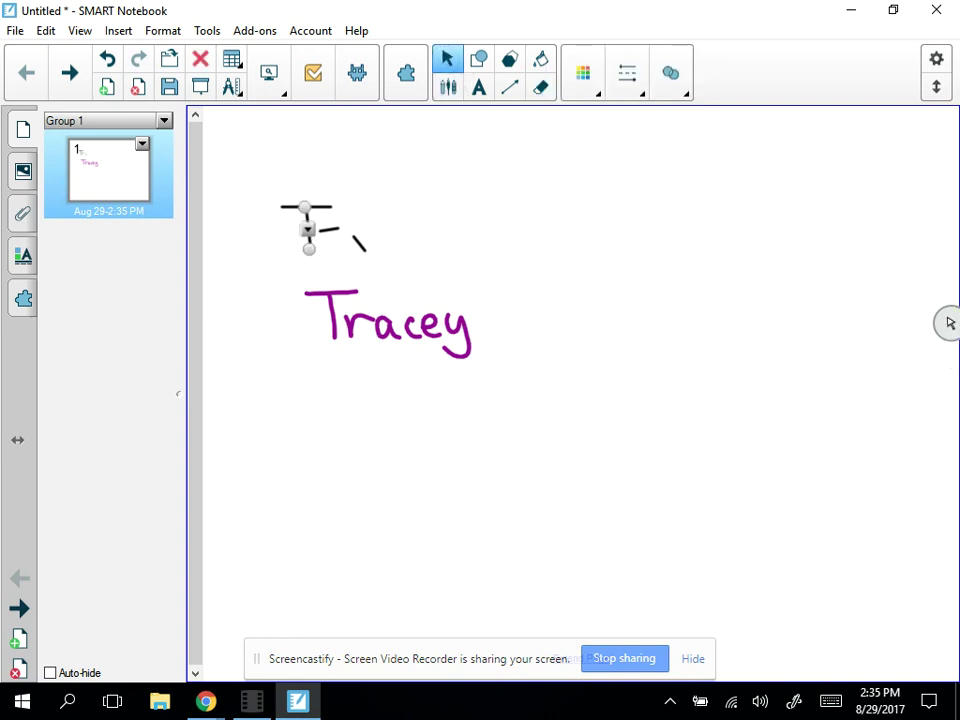
click(308, 230)
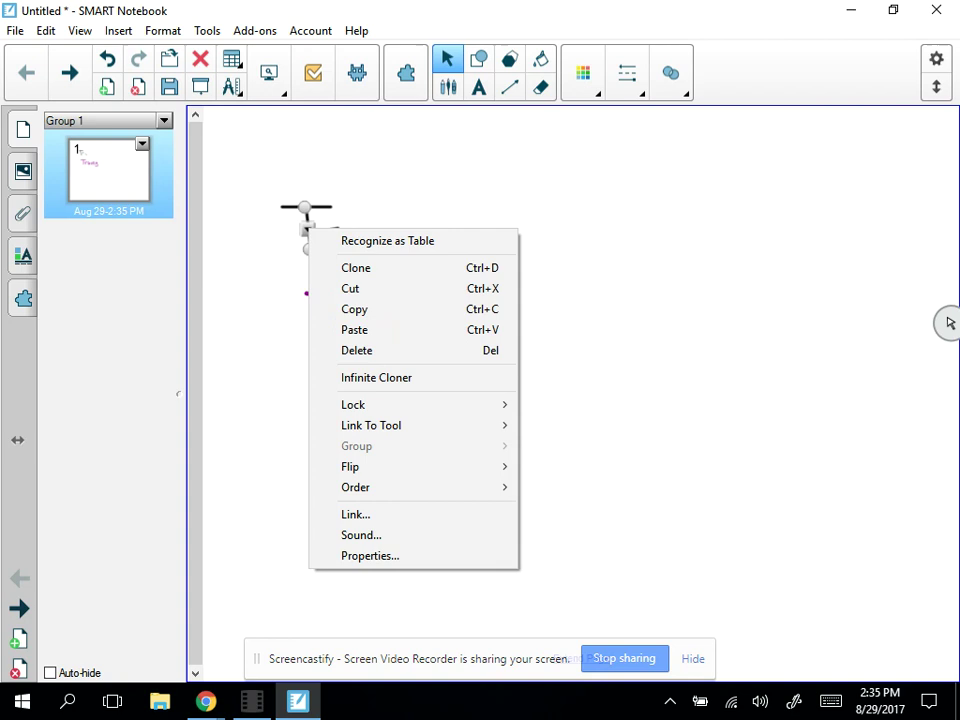
key(Delete)
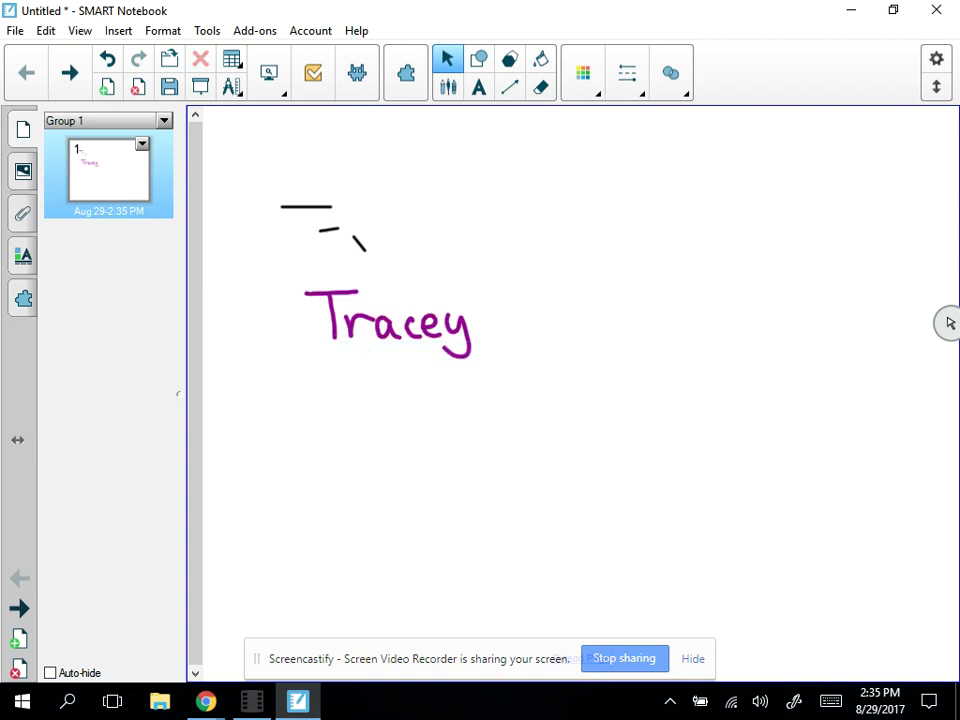
Step: Delete the remaining black horizontal stroke and the small black dash
click(305, 206)
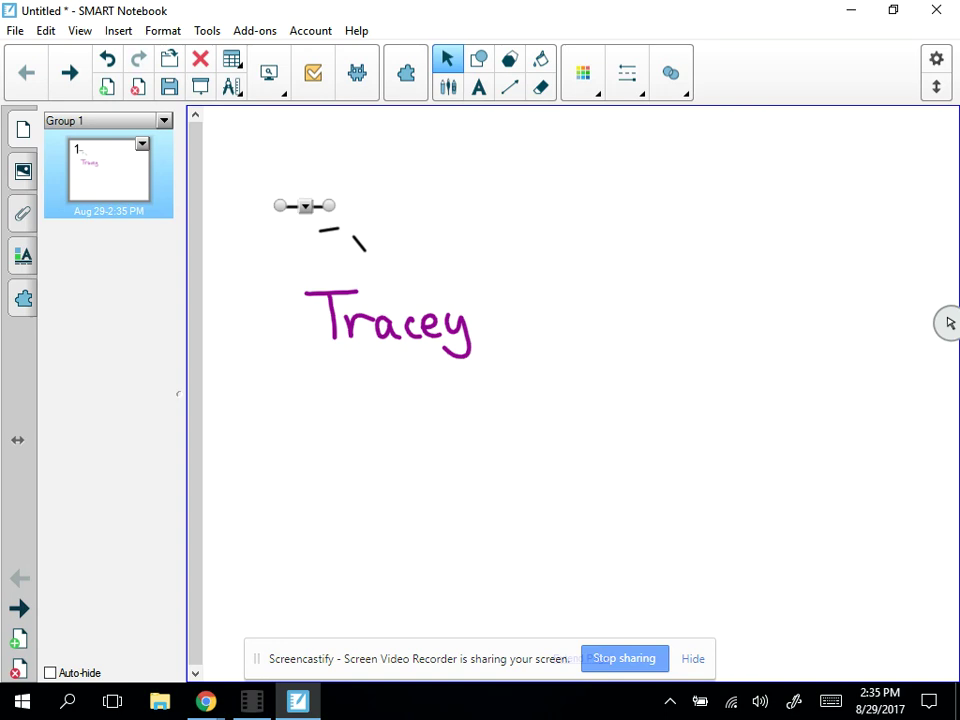
click(305, 206)
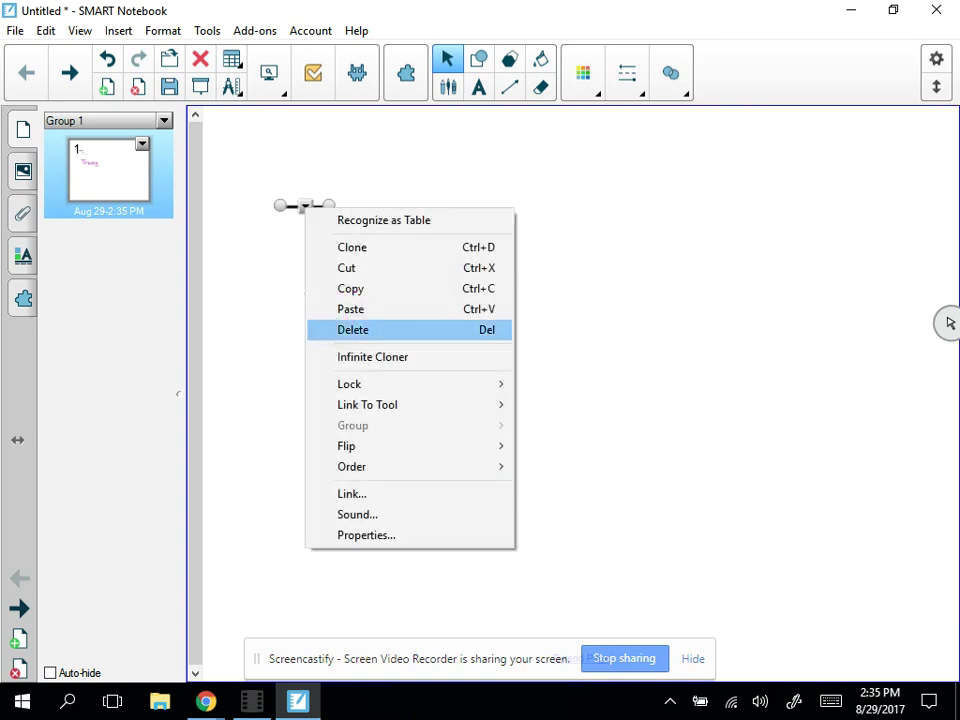
click(352, 330)
click(328, 229)
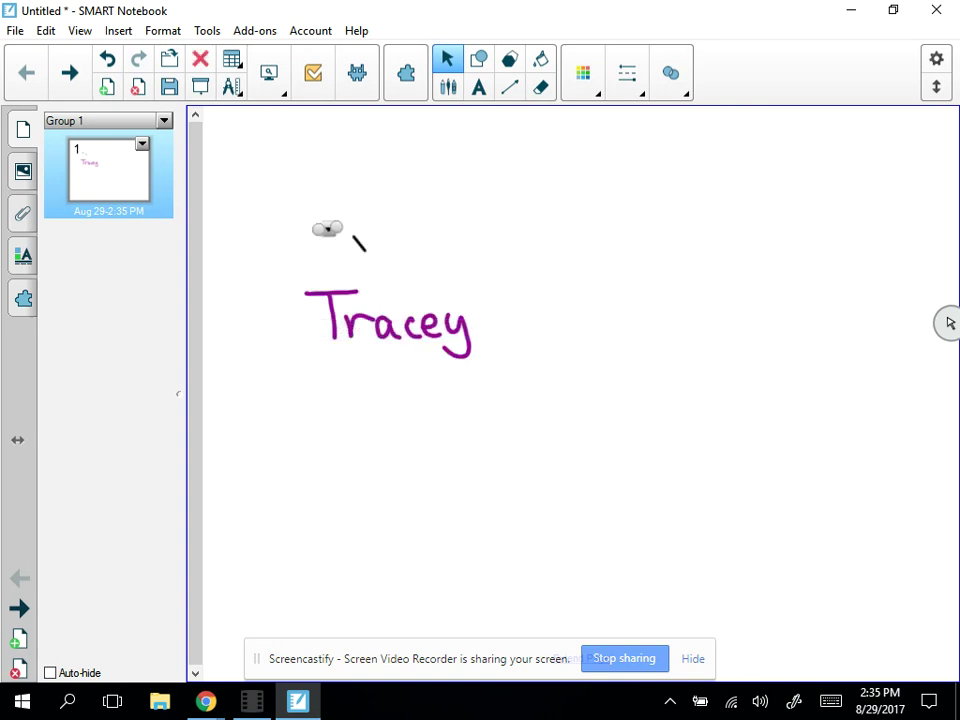
click(330, 229)
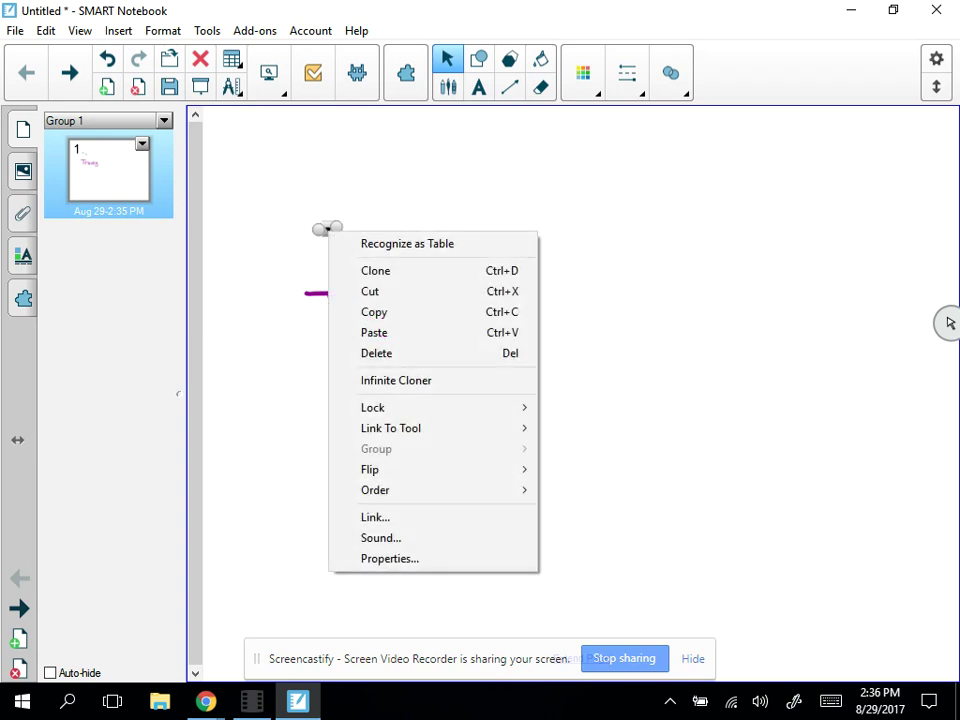
click(328, 229)
click(357, 241)
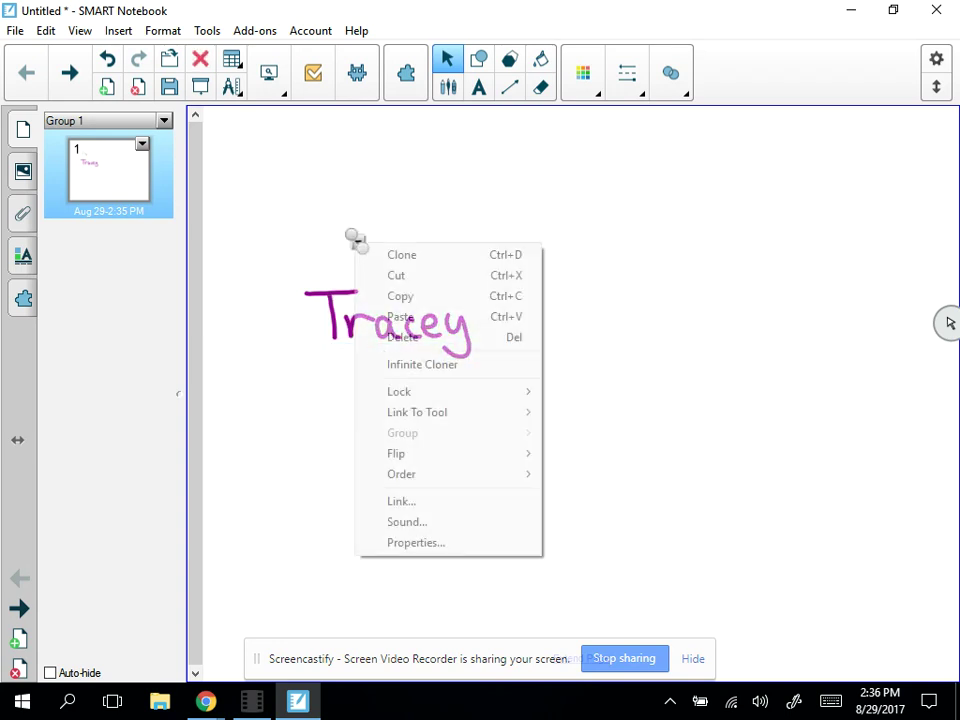
click(380, 334)
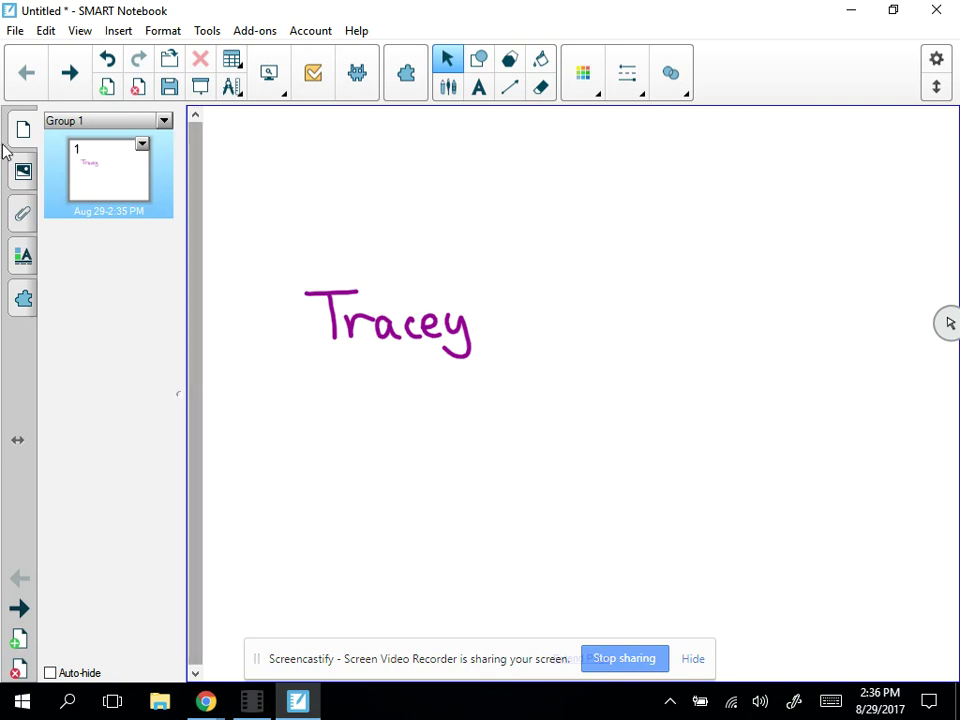
Step: Search the Gallery for 'technology'
click(23, 172)
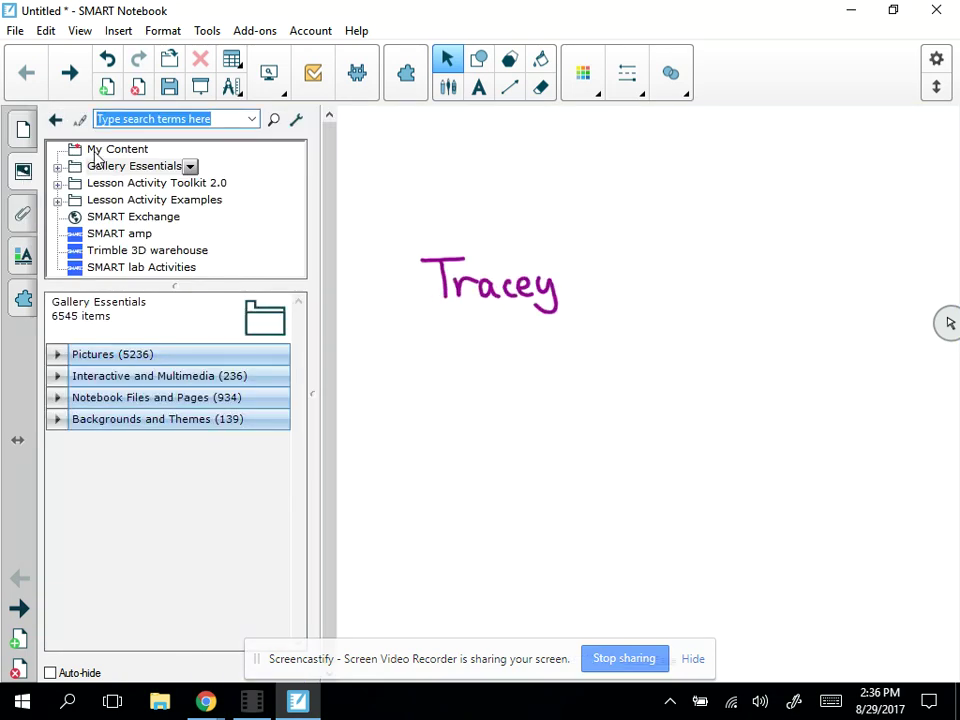
click(134, 118)
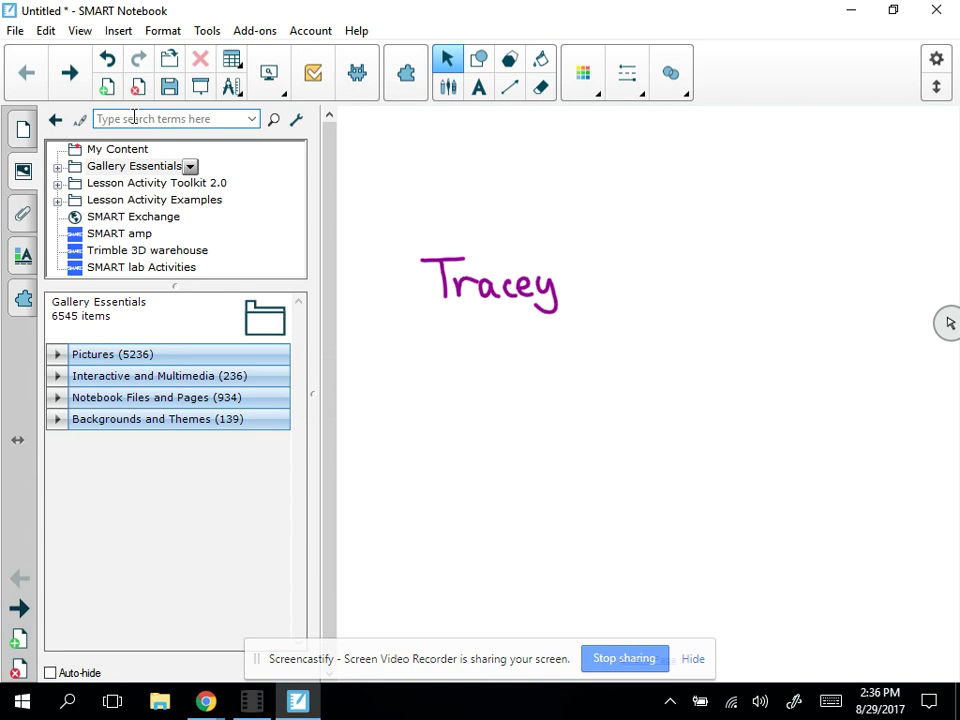
text(aparch terms here)
double_click(134, 118)
click(134, 118)
double_click(134, 118)
drag(218, 118, 100, 119)
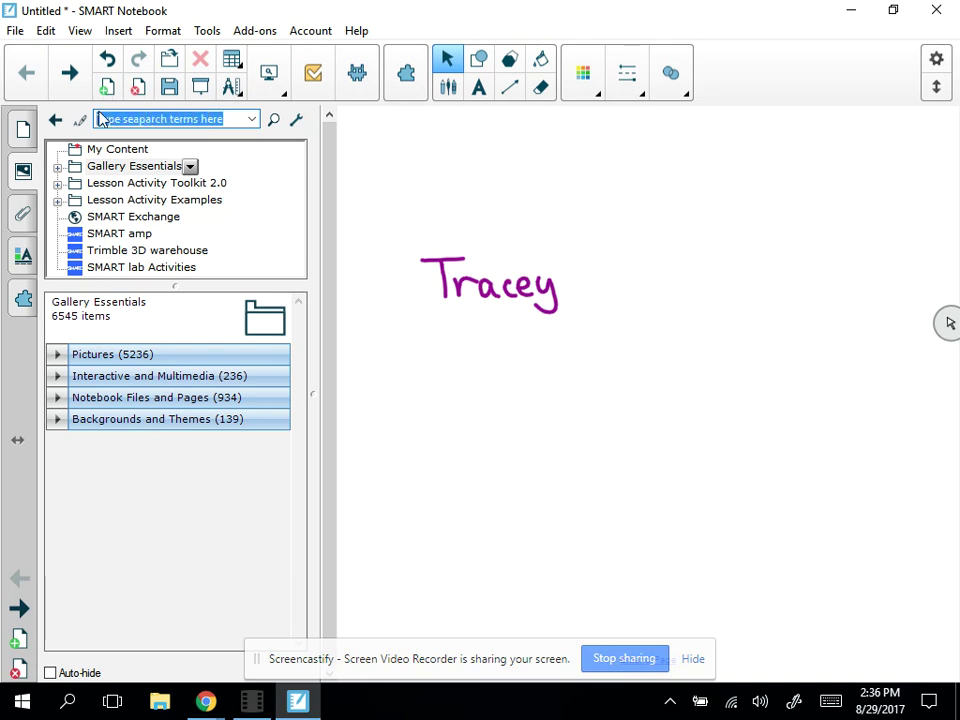
text(technology)
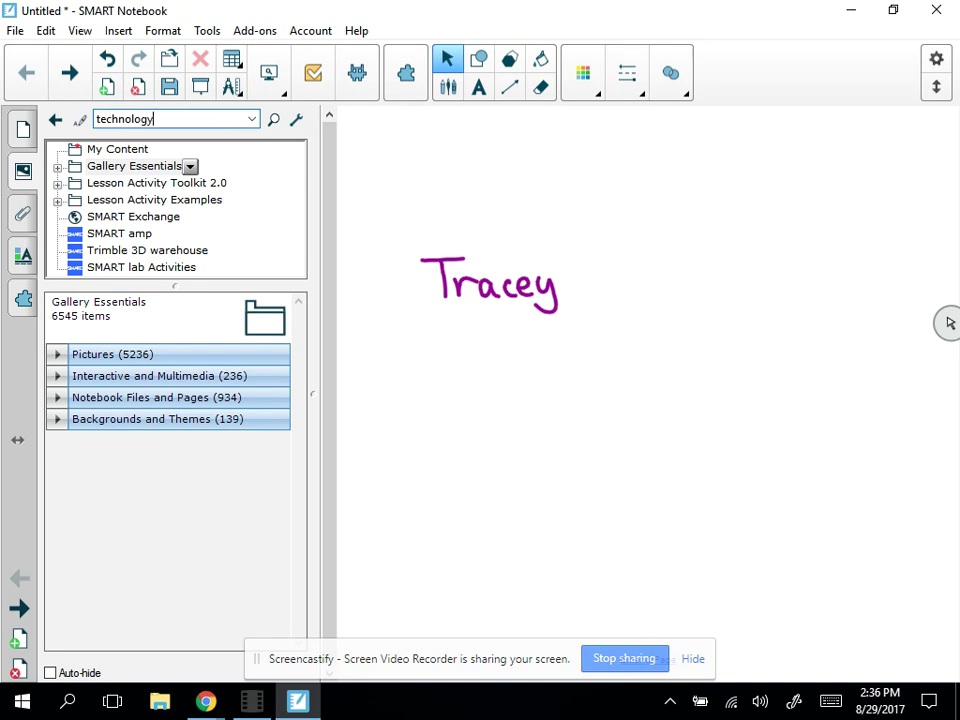
key(Return)
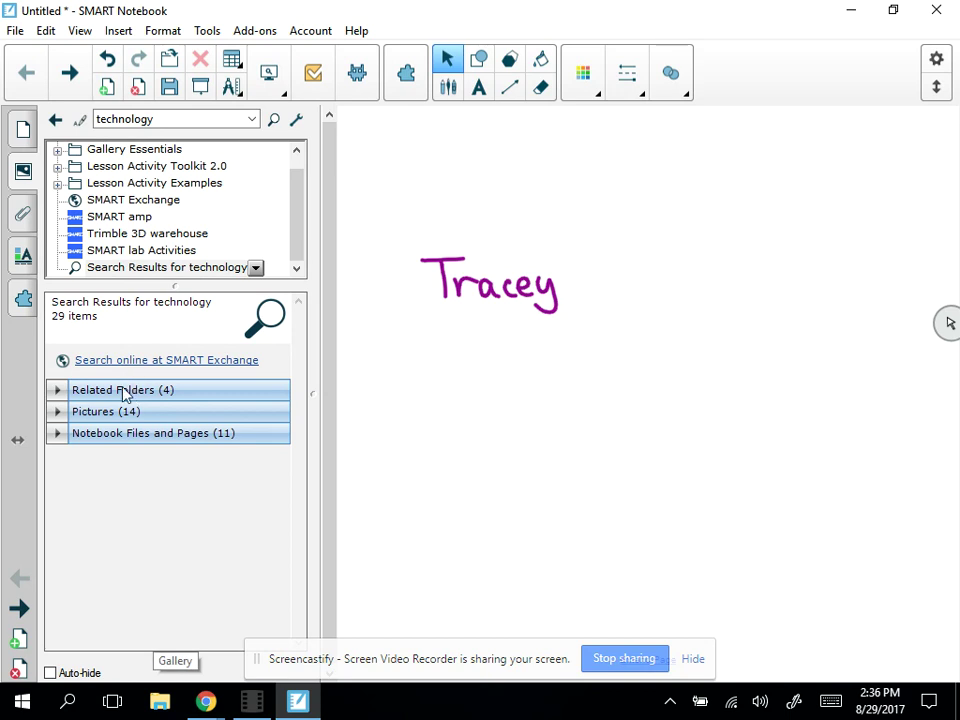
Step: Expand the Notebook Files and Pages and Pictures (14) results and scroll through the thumbnails
click(60, 436)
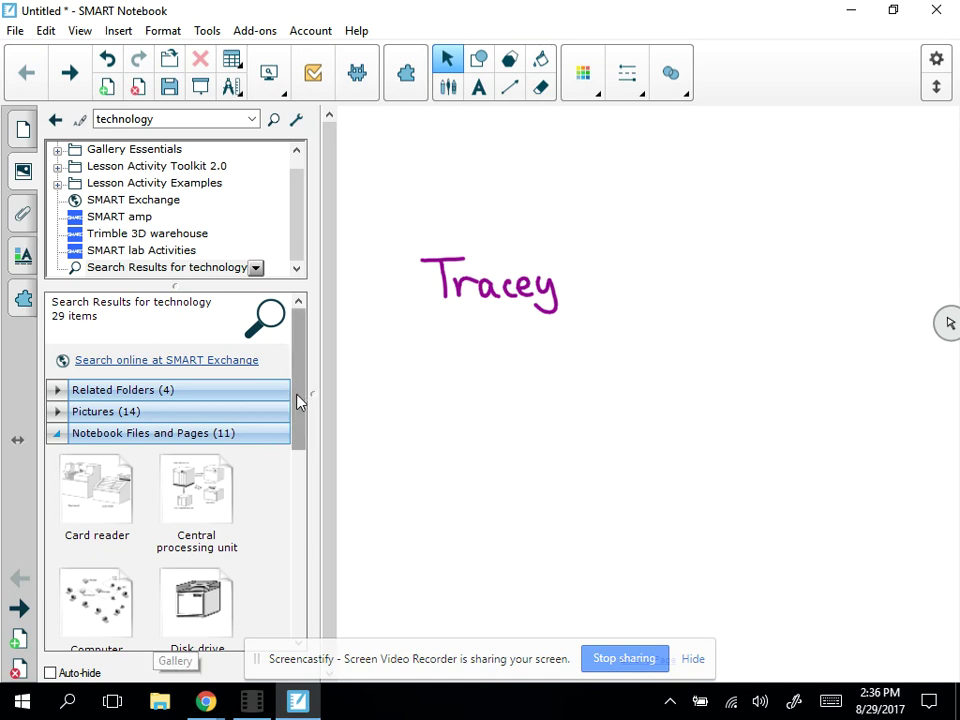
drag(298, 399, 317, 388)
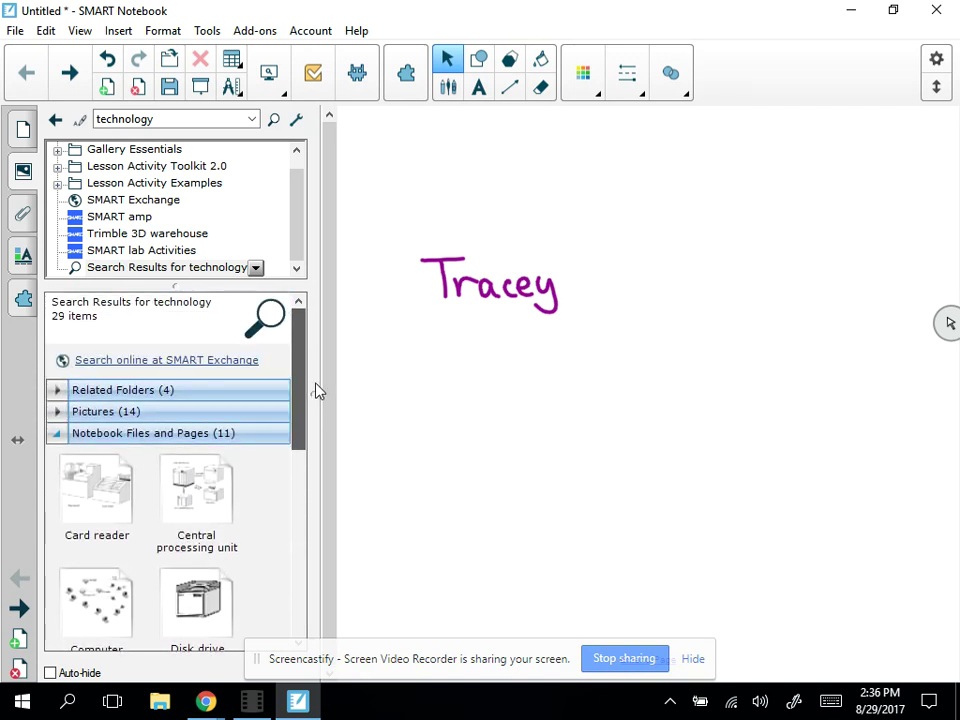
click(58, 411)
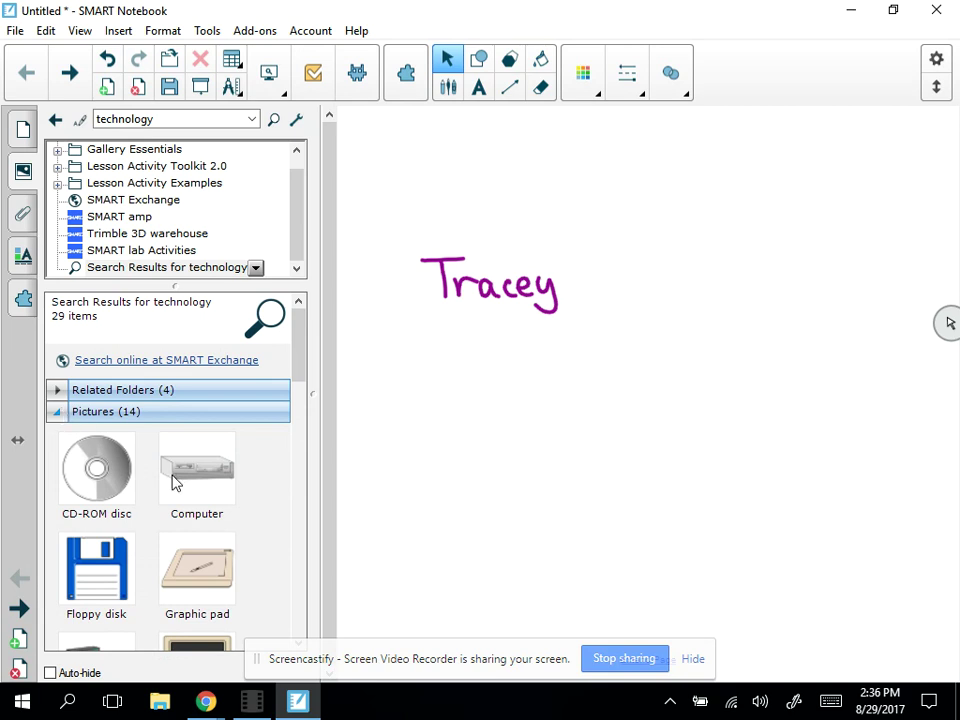
mouse_move(304, 351)
mouse_down()
mouse_move(306, 478)
mouse_move(298, 330)
mouse_up()
Step: Search the Gallery for 'school' and scroll through its 15 Backgrounds and Themes results
double_click(191, 118)
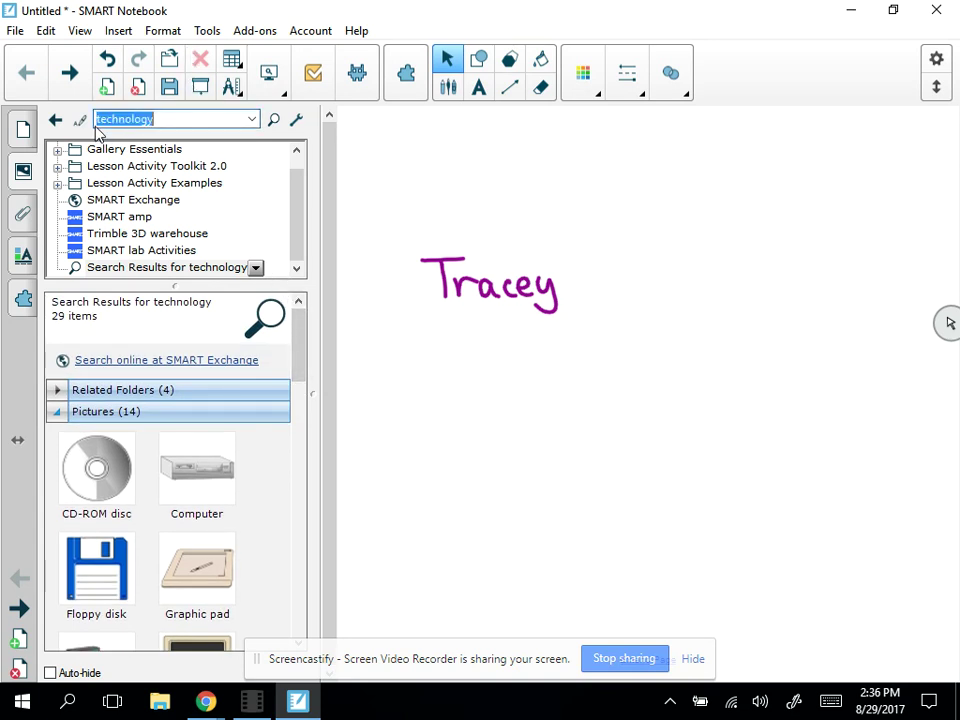
text(school)
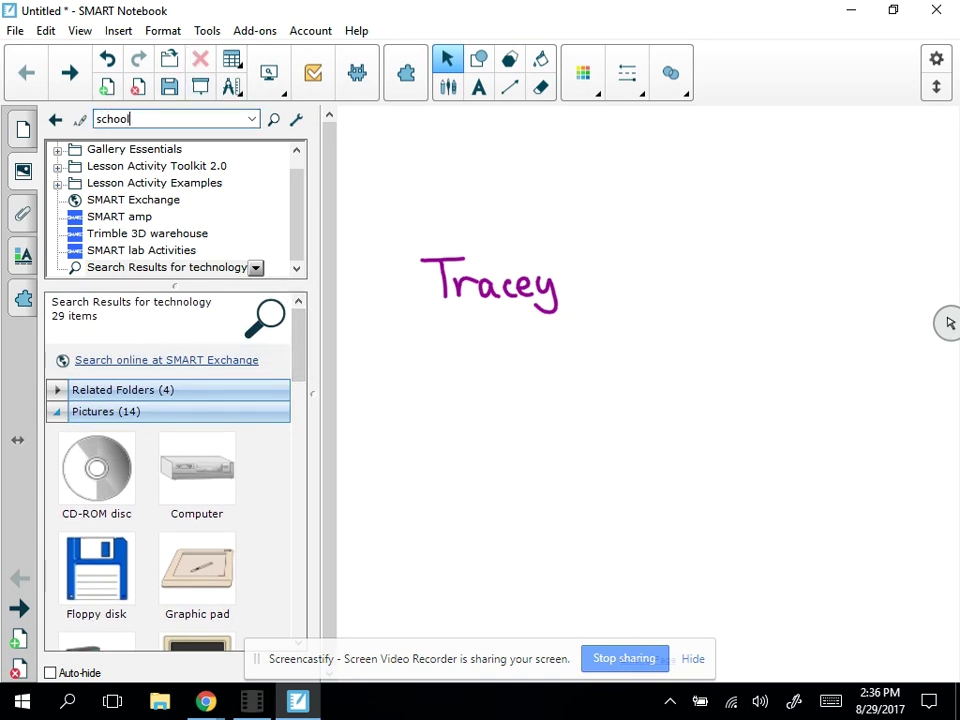
key(Return)
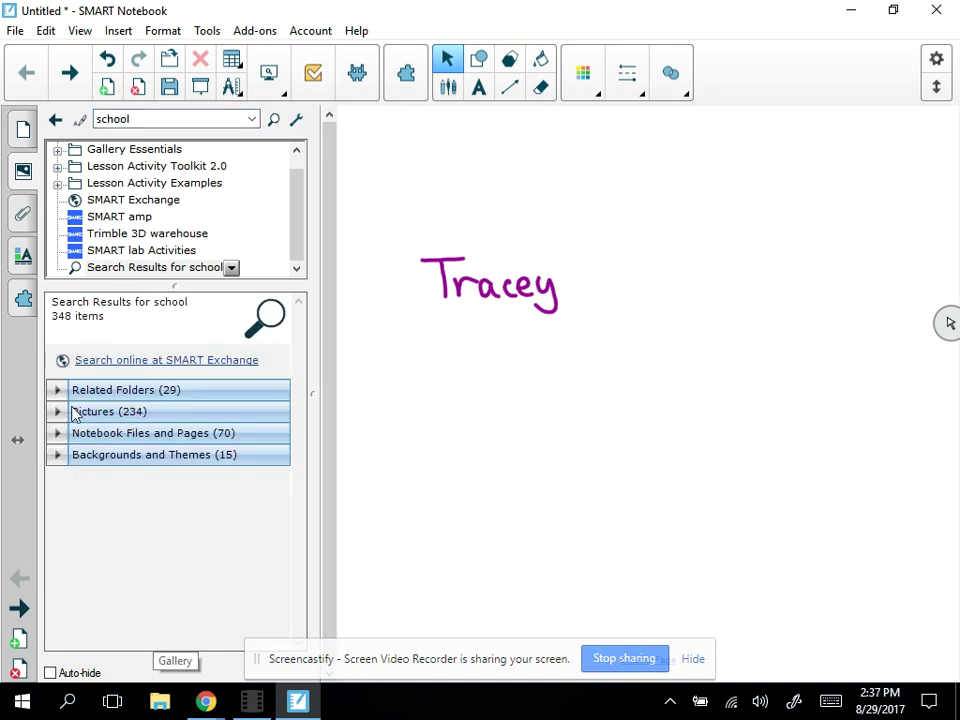
click(56, 456)
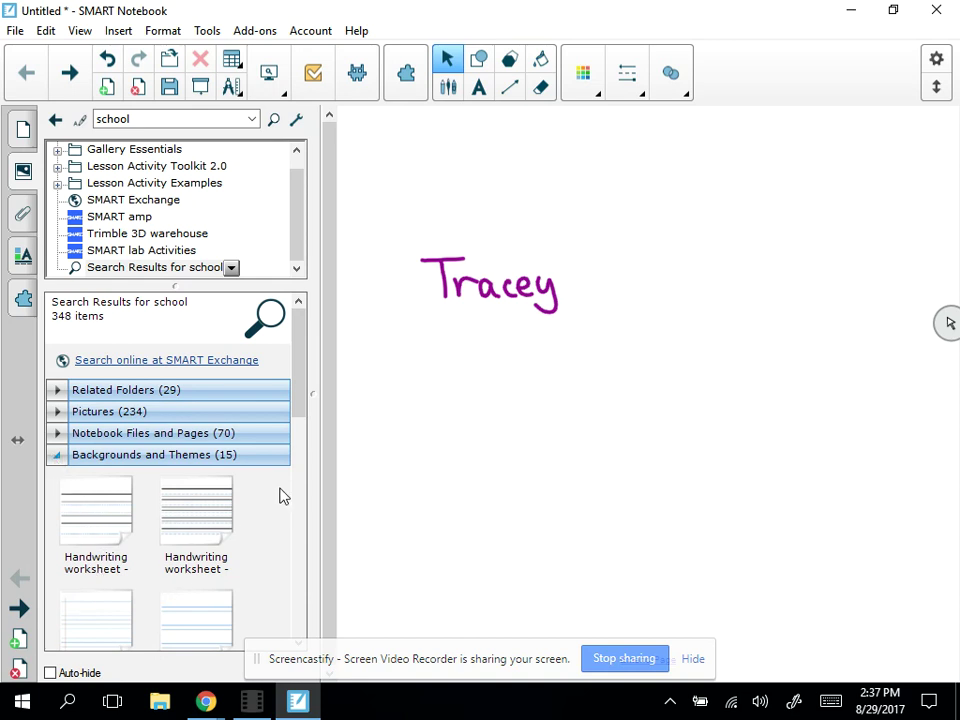
drag(302, 386, 300, 446)
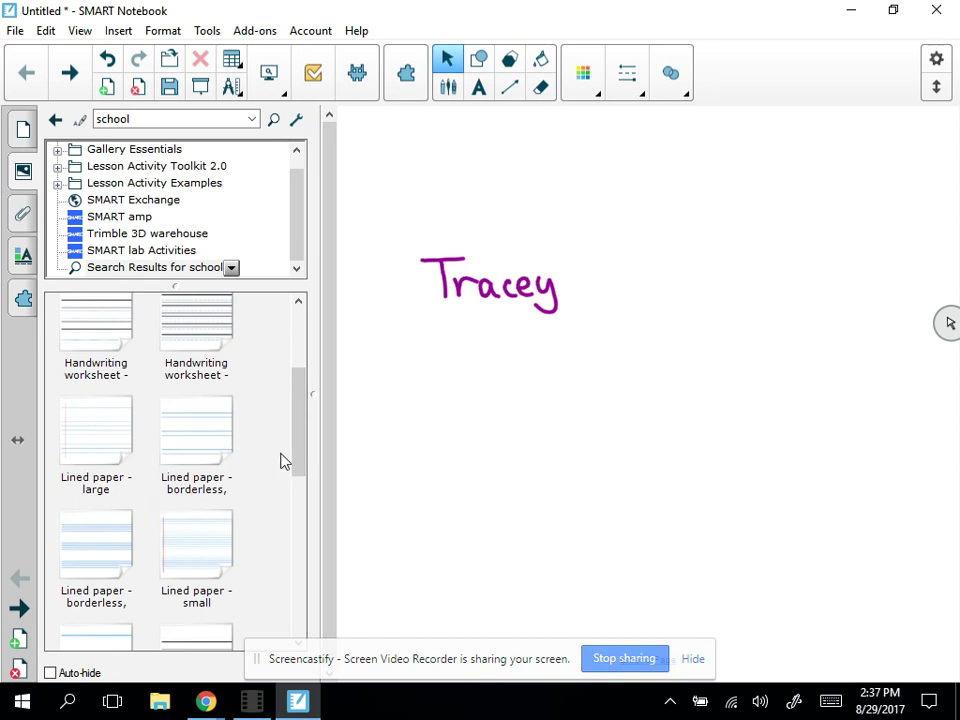
drag(300, 448, 160, 508)
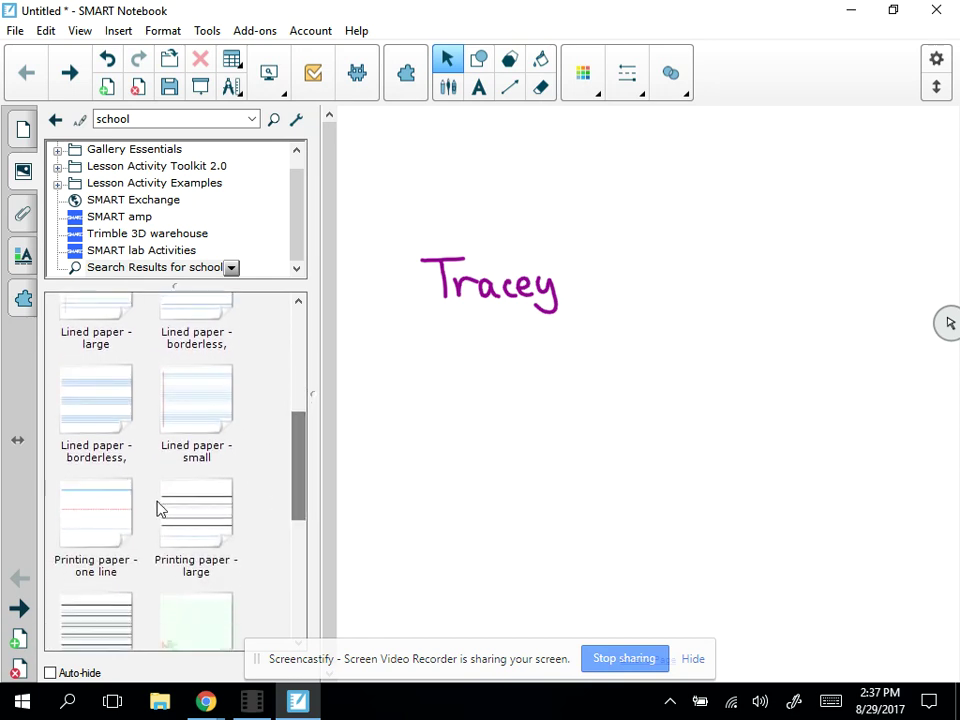
Step: Drag 'Printing paper - one line' onto the page as its ruled background
drag(99, 506, 524, 430)
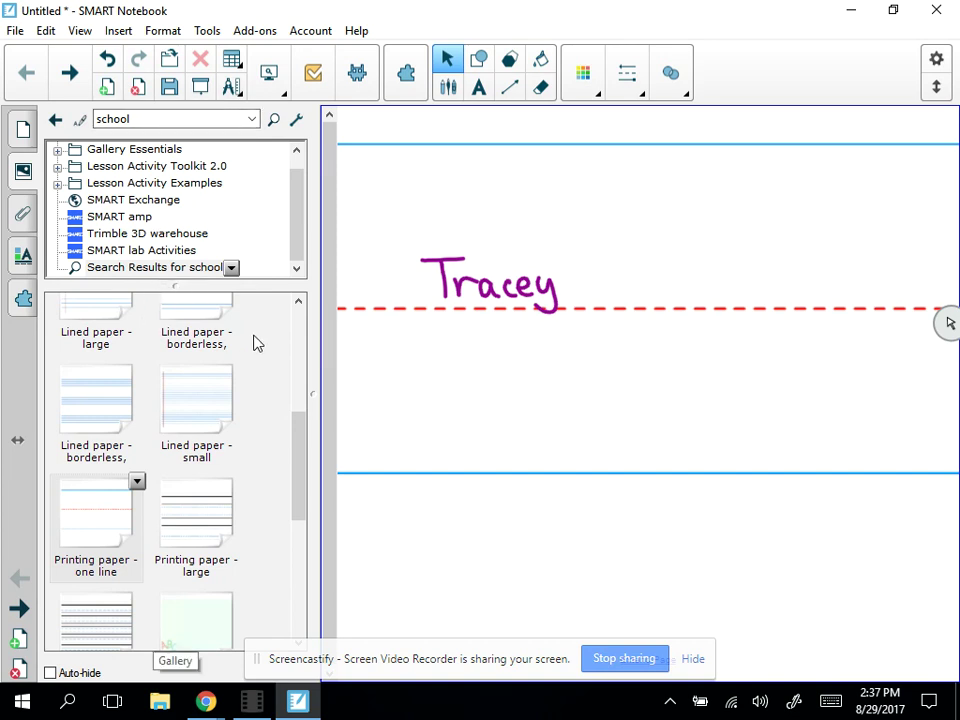
click(300, 336)
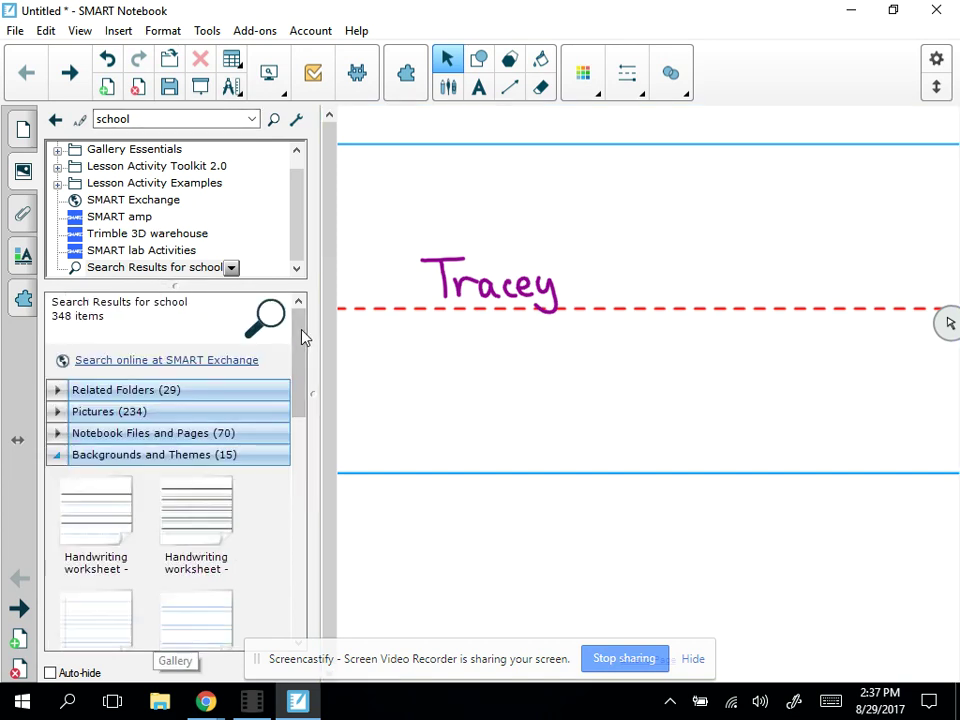
Step: Scroll the school Pictures (234) results to Chocolate and place it right of Tracey
click(57, 434)
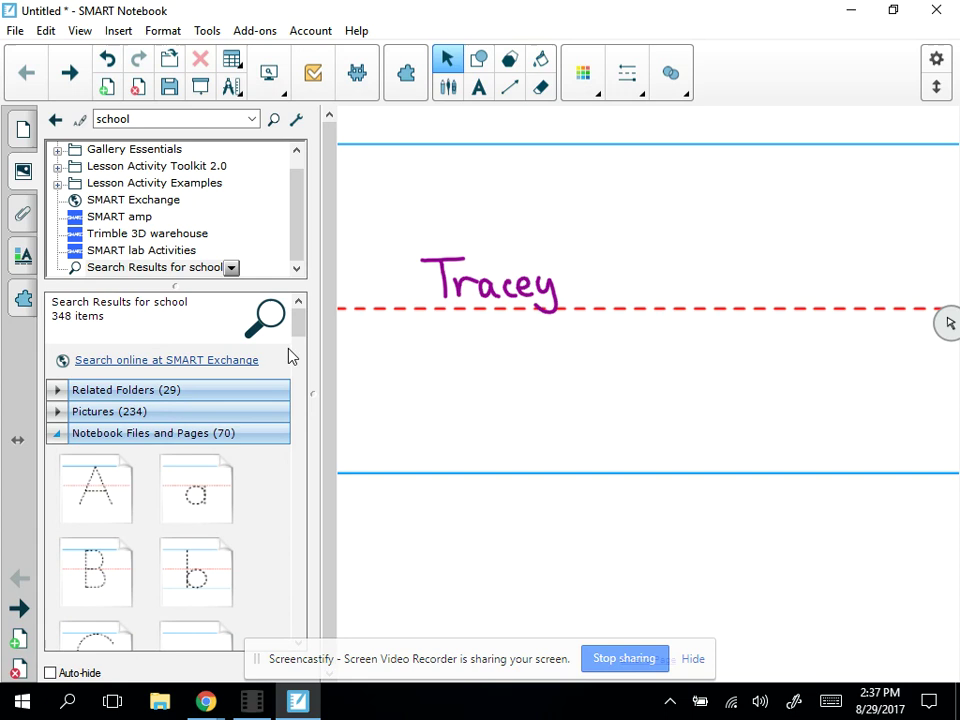
mouse_move(300, 325)
mouse_down()
mouse_move(306, 408)
mouse_move(297, 318)
mouse_up()
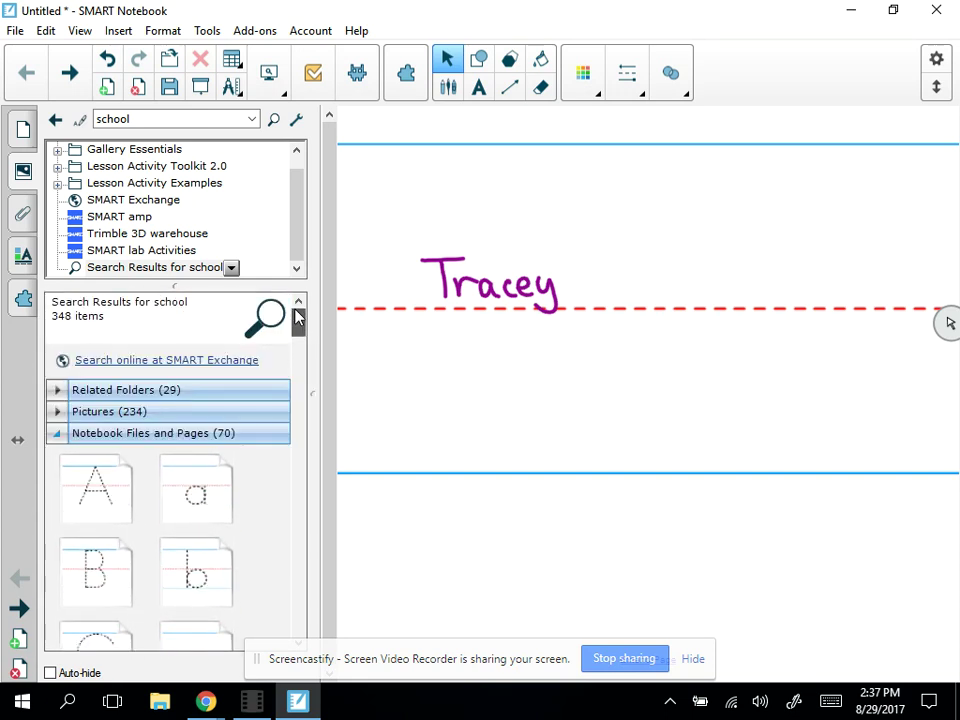
click(57, 413)
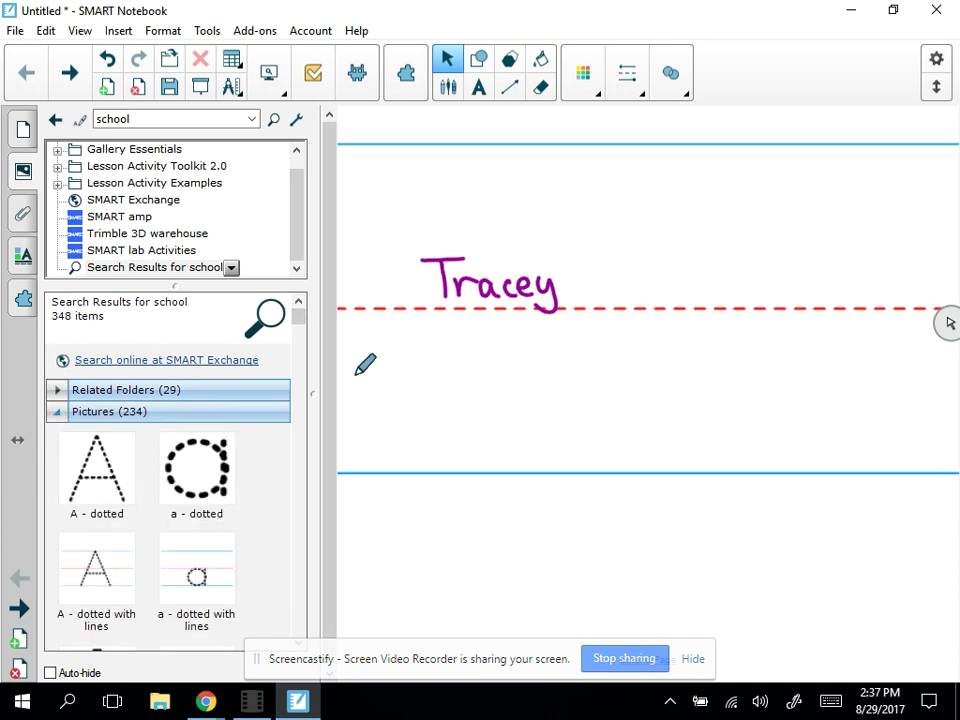
drag(302, 318, 300, 542)
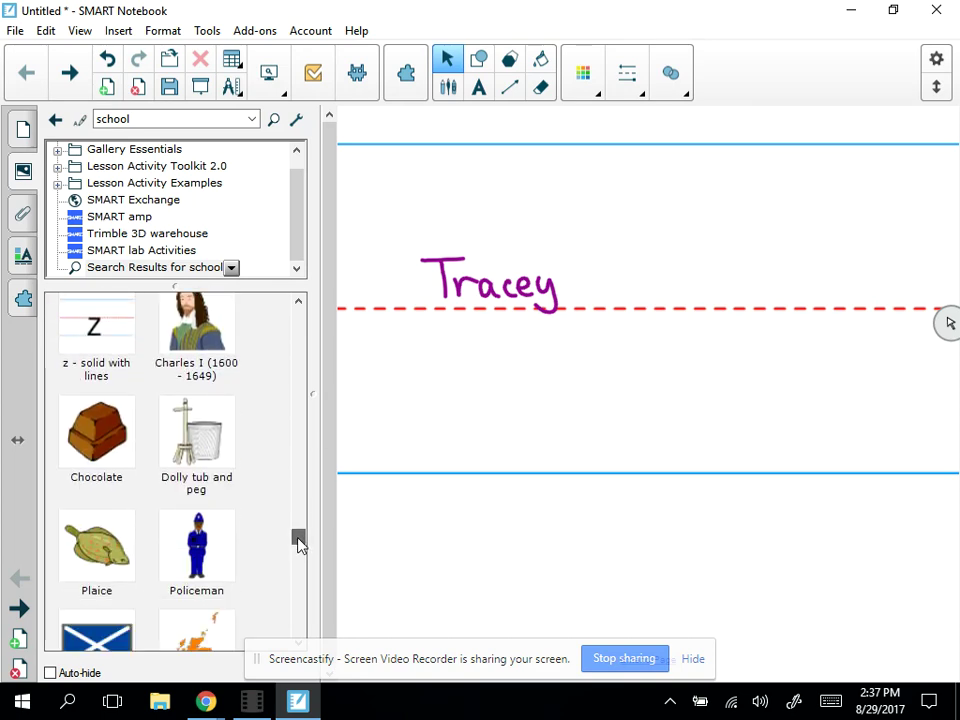
click(95, 443)
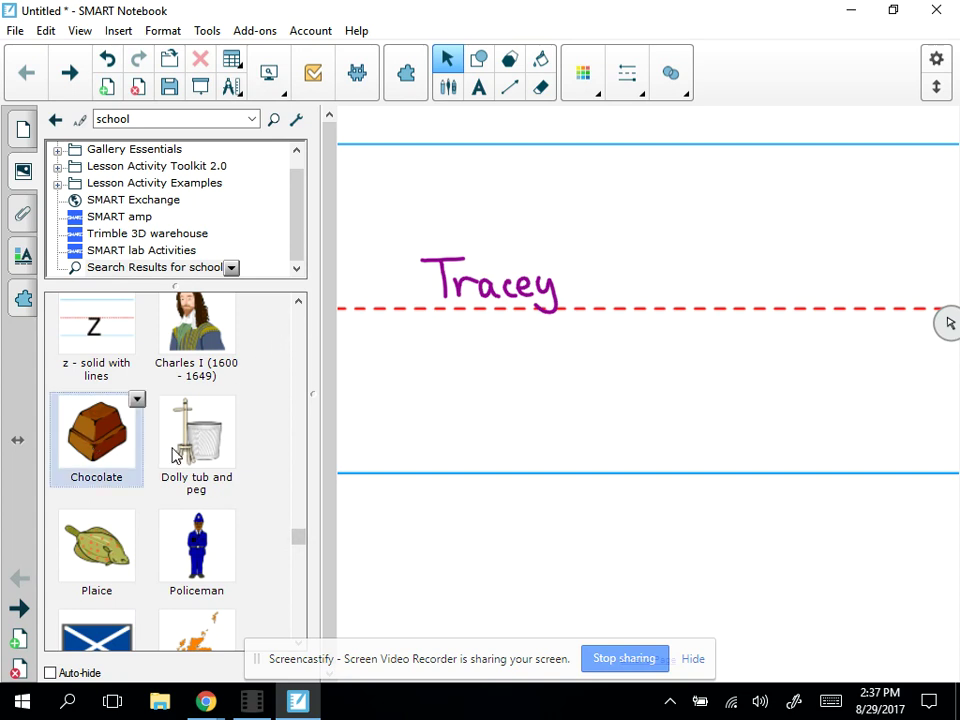
drag(88, 443, 760, 387)
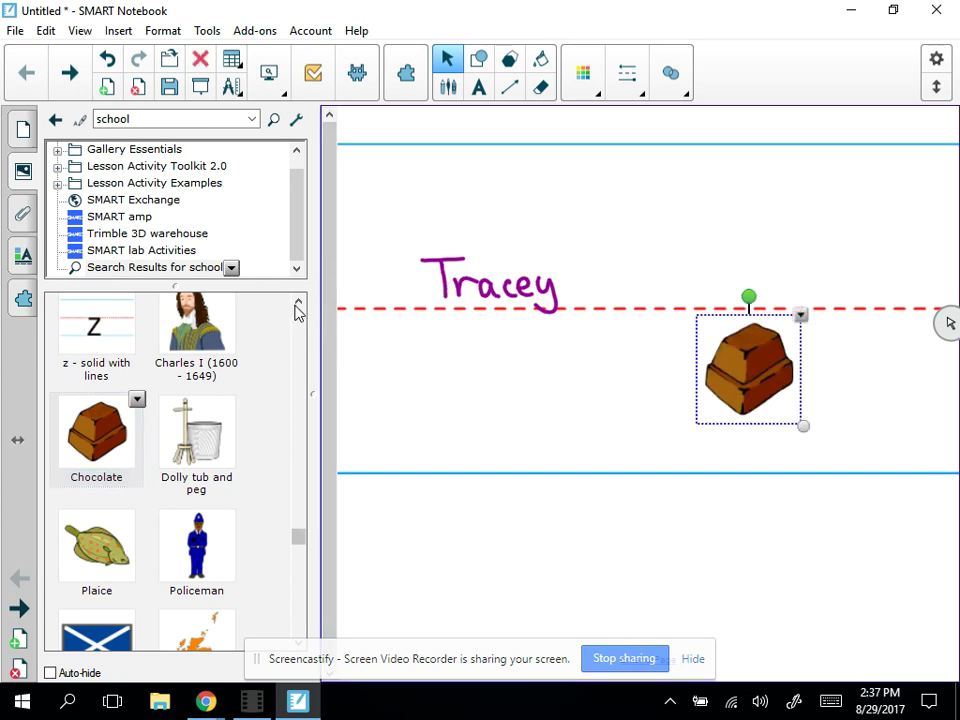
Step: Search the Gallery for 'apple' and drop the red Apple picture below Tracey
click(101, 122)
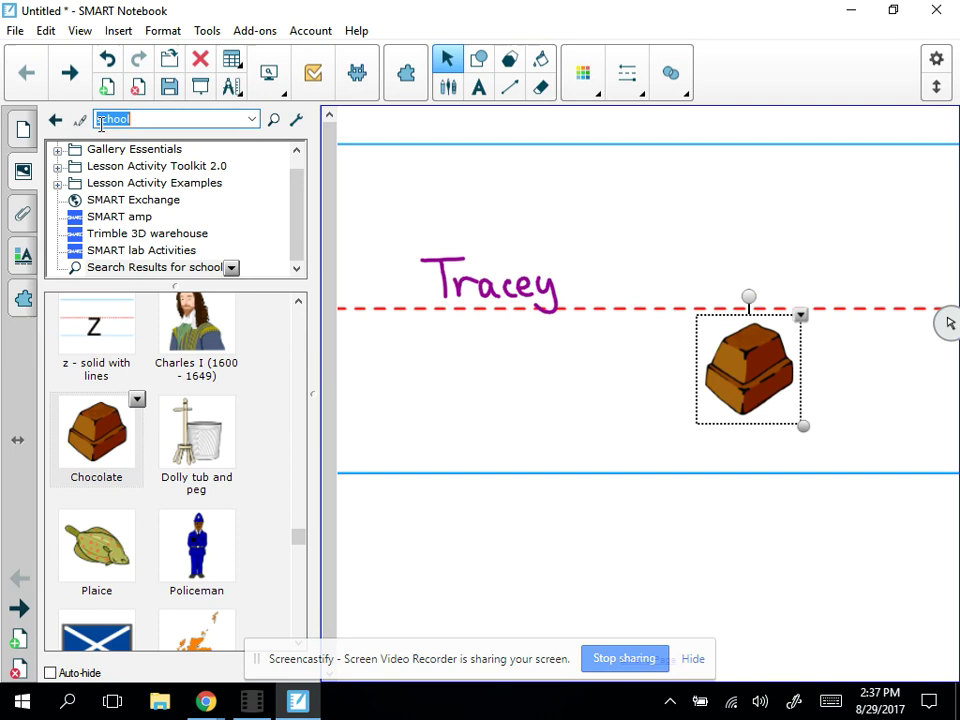
text(apple)
key(Return)
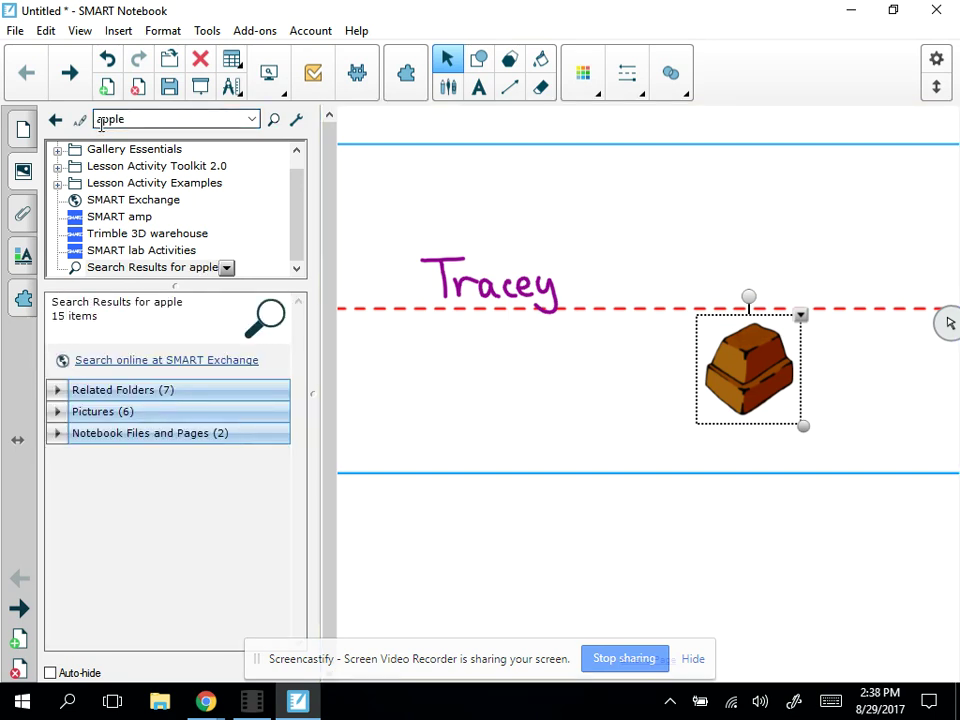
click(58, 412)
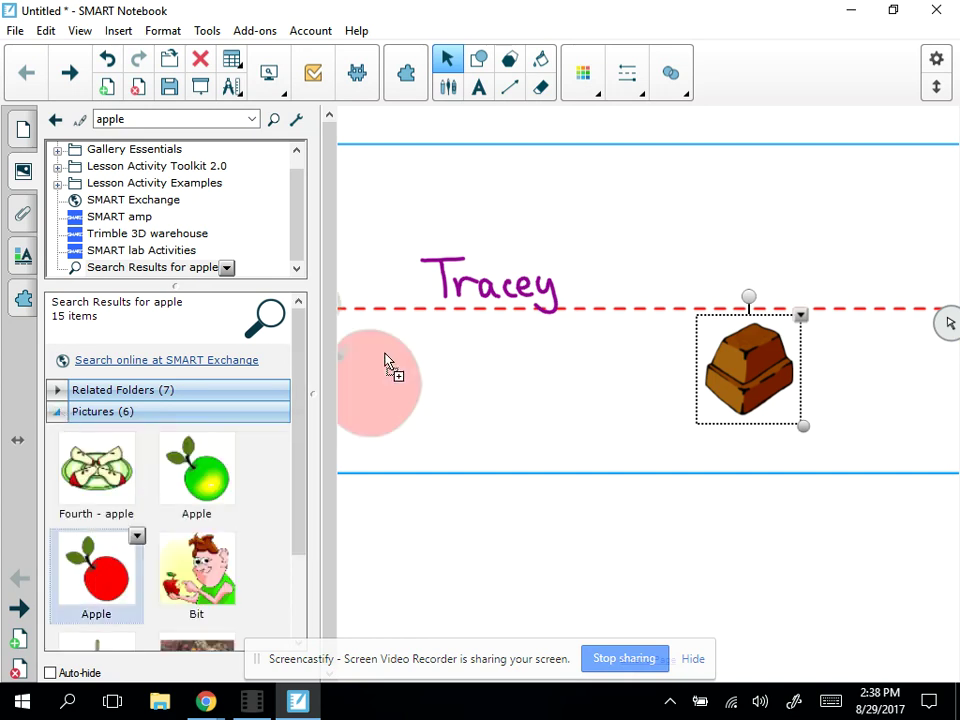
drag(388, 364, 556, 450)
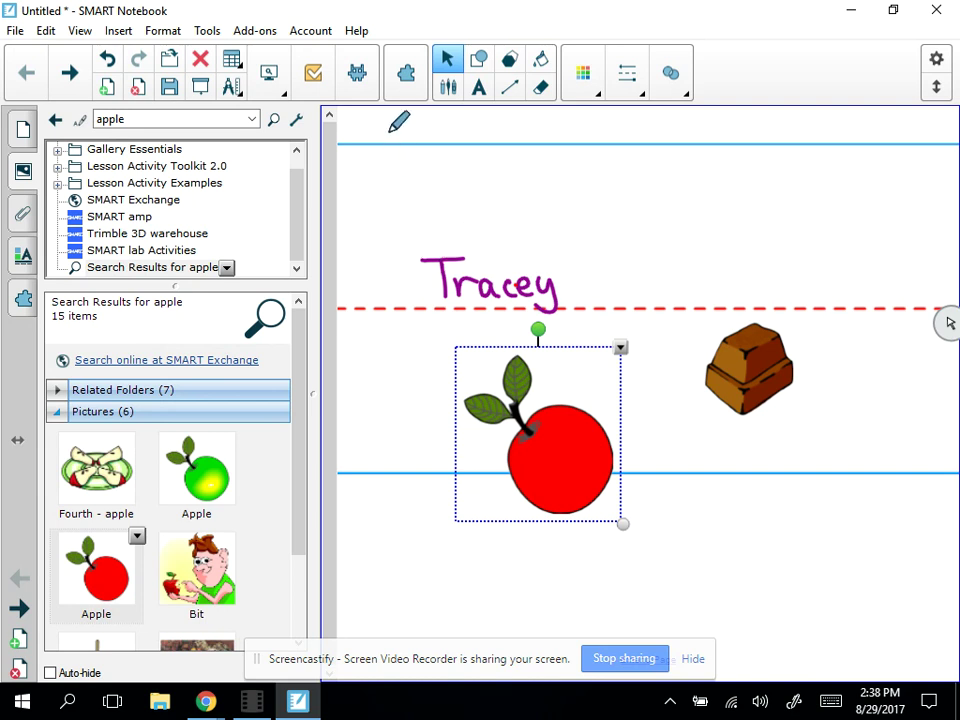
Step: Move Tracey up and right, nudge the chocolate right, and shift the apple left onto the dashed line
click(400, 240)
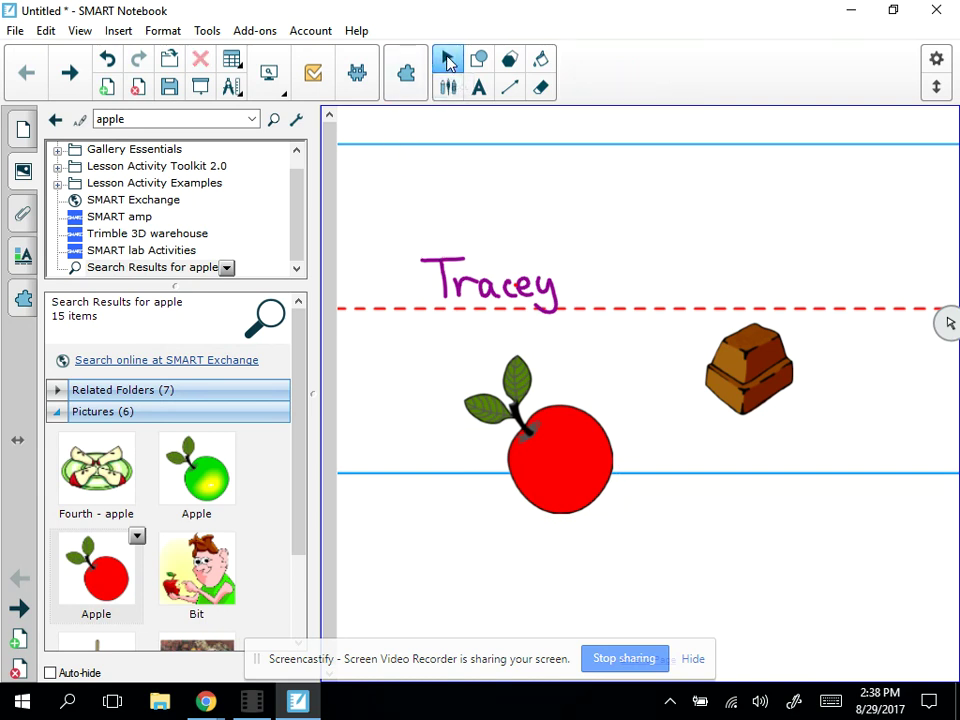
click(481, 289)
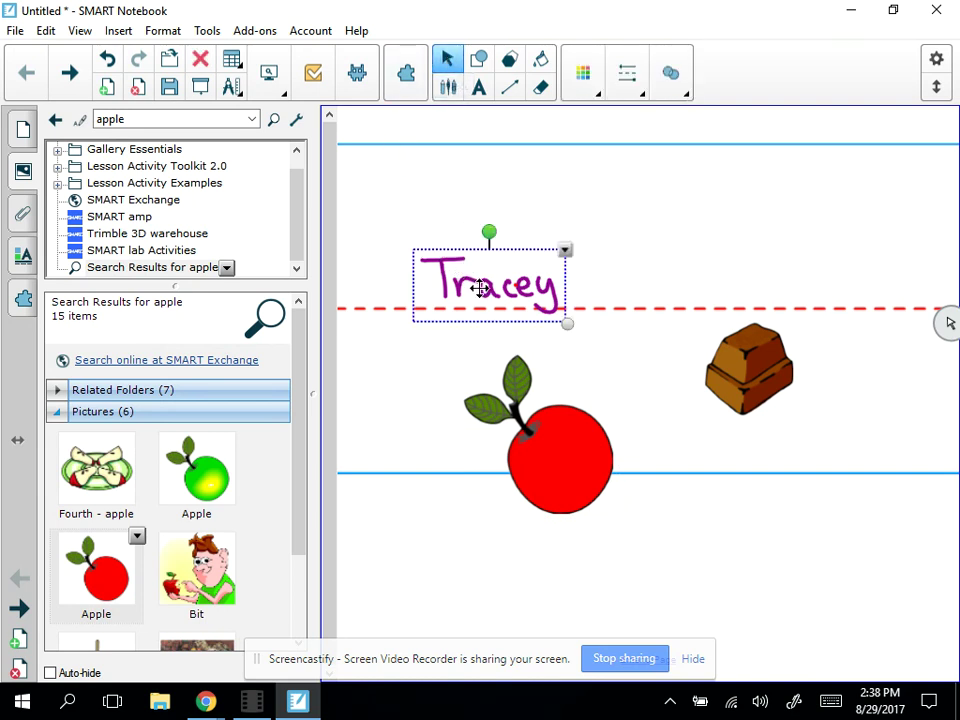
mouse_move(478, 288)
mouse_down()
mouse_move(470, 267)
mouse_move(578, 242)
mouse_move(571, 247)
mouse_move(592, 267)
mouse_up()
drag(767, 390, 808, 410)
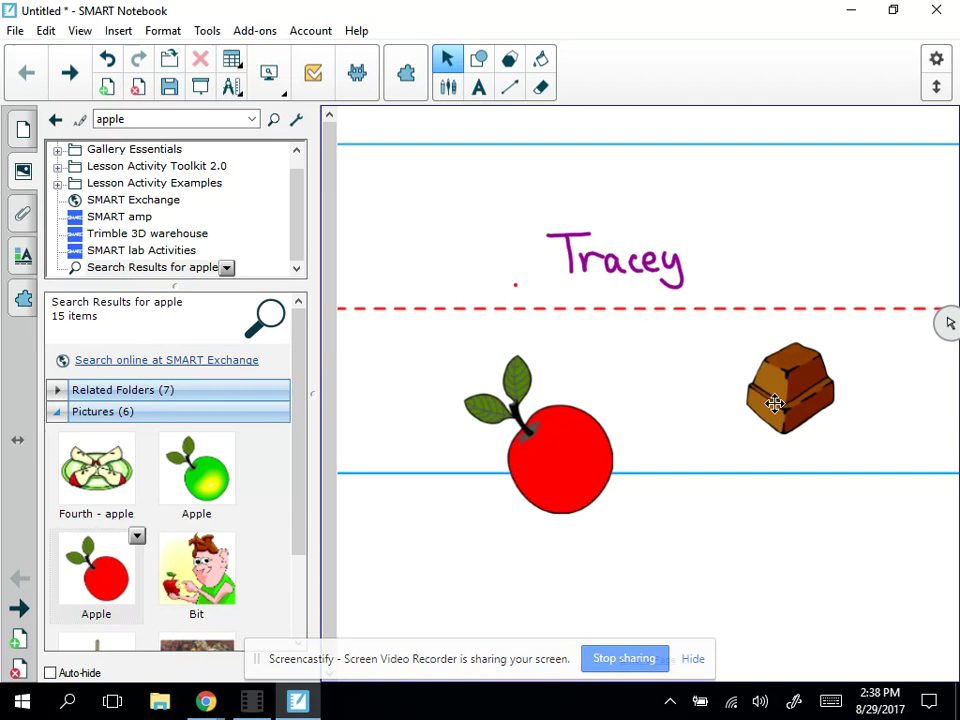
drag(587, 452, 506, 399)
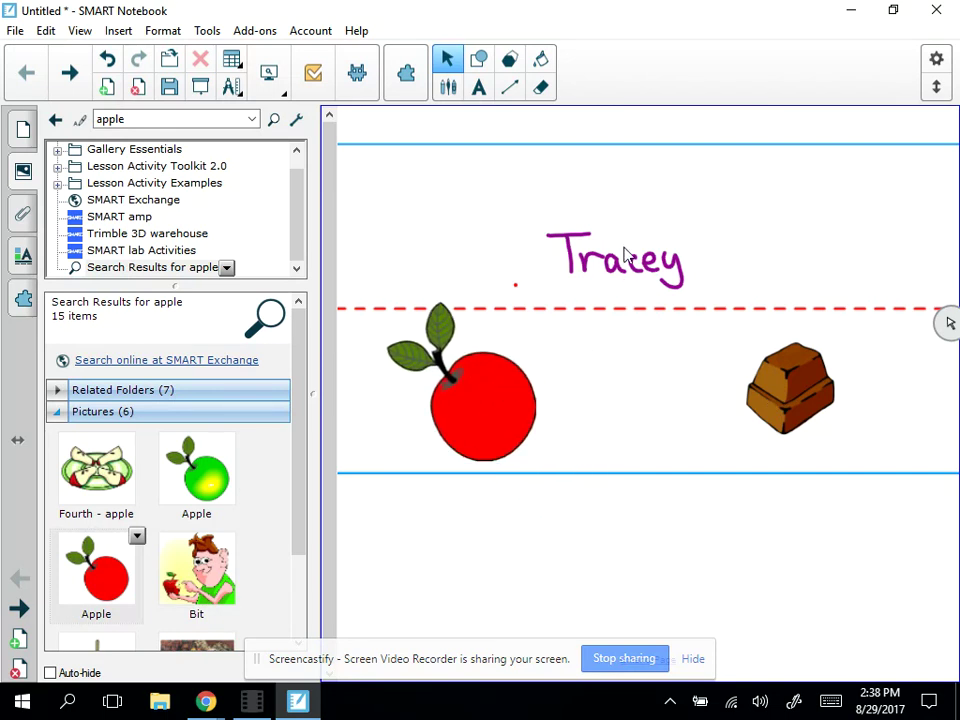
click(499, 422)
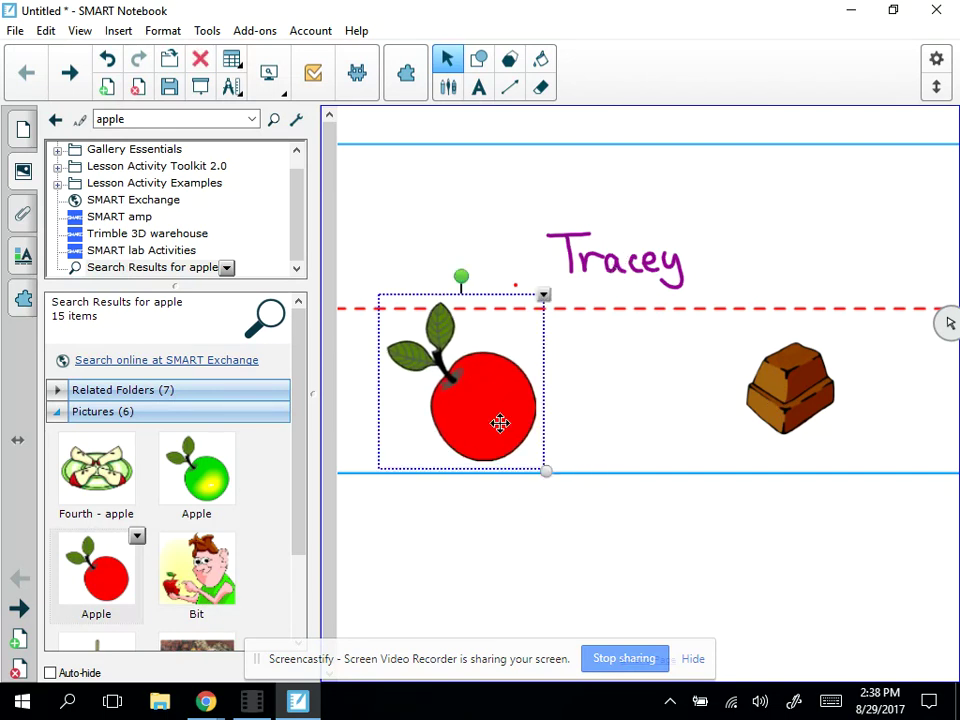
Step: Clone the apple and place the copy to the right of the original
click(543, 296)
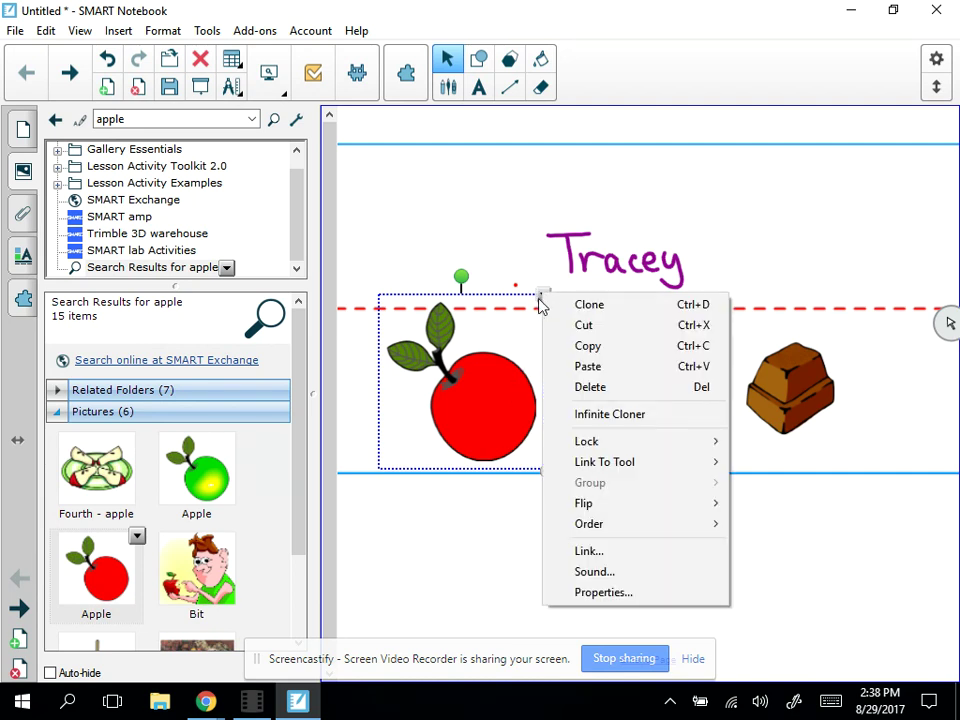
click(608, 305)
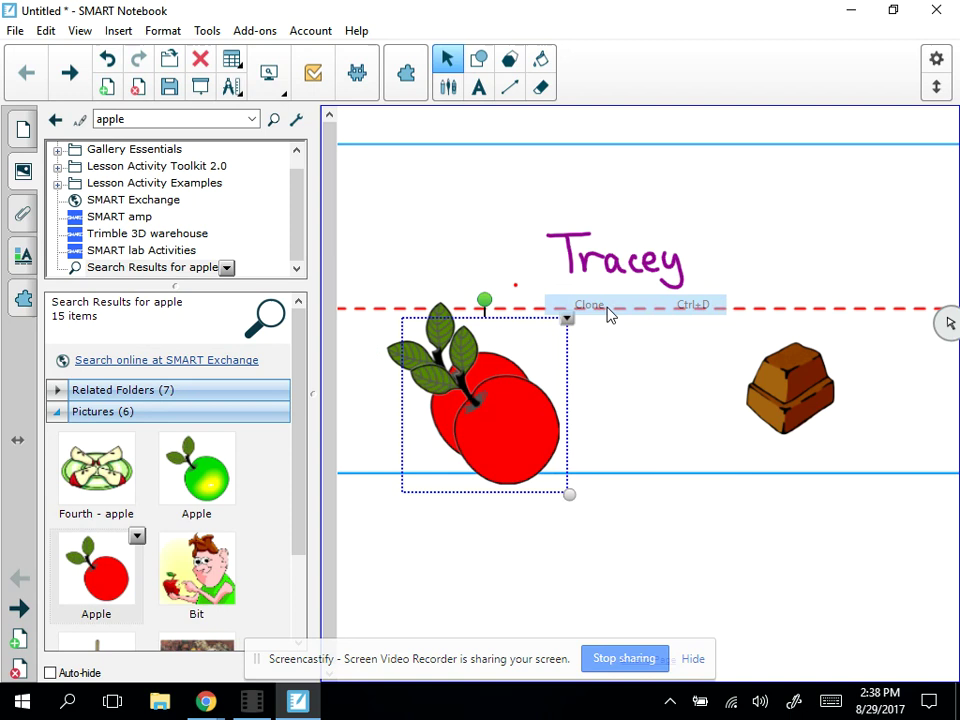
mouse_move(514, 416)
mouse_down()
mouse_move(581, 428)
mouse_move(658, 416)
mouse_move(669, 403)
mouse_up()
Step: Copy the chocolate and paste a second one on the empty area above Tracey
click(809, 366)
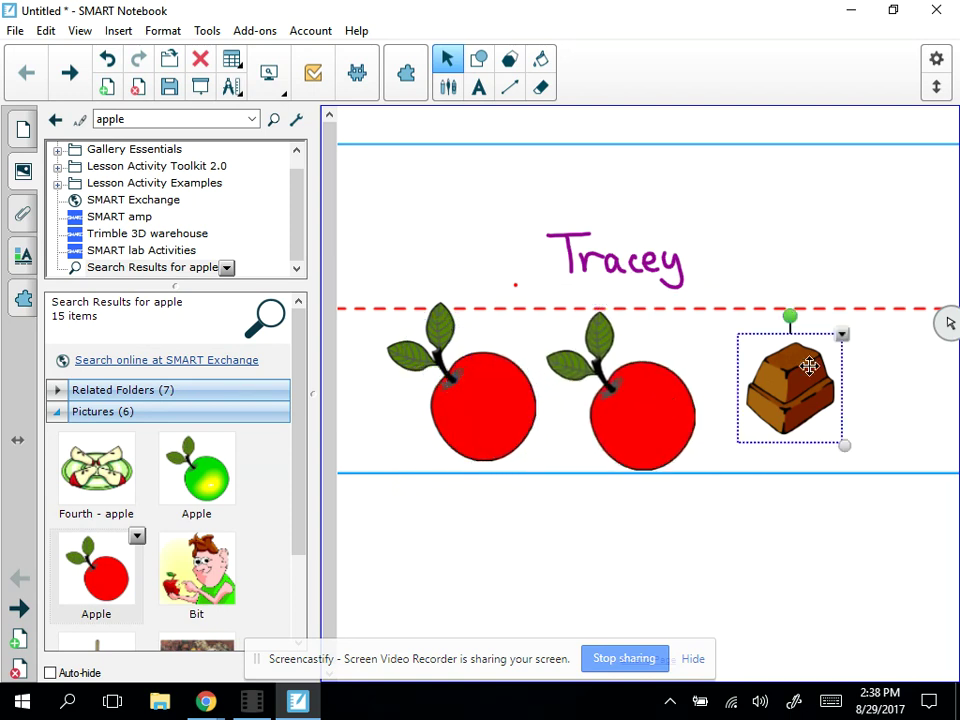
click(842, 336)
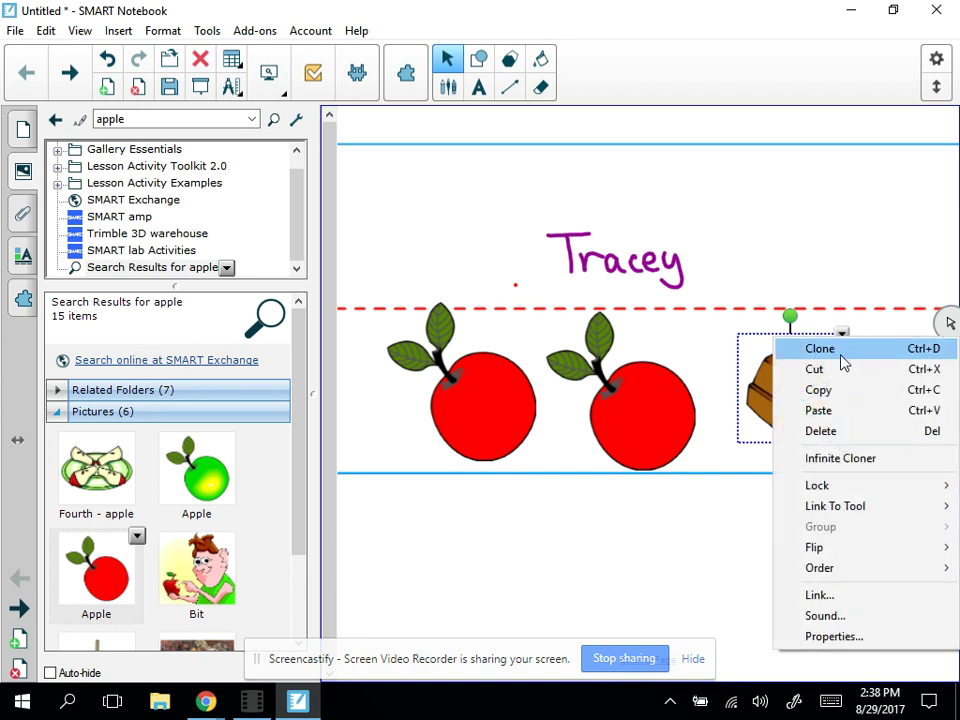
click(820, 390)
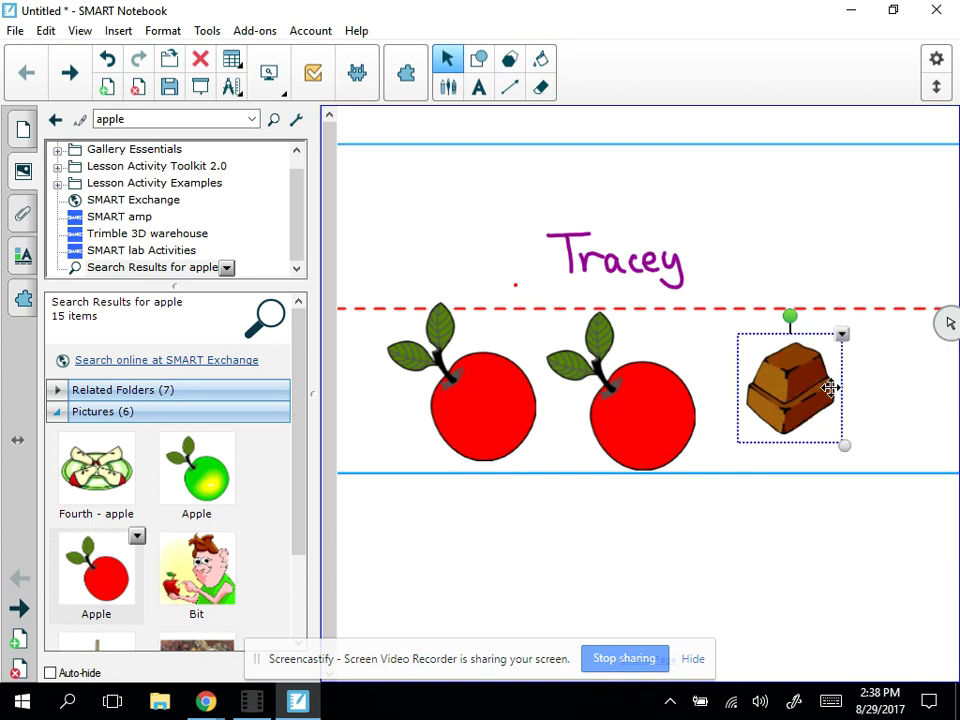
click(742, 206)
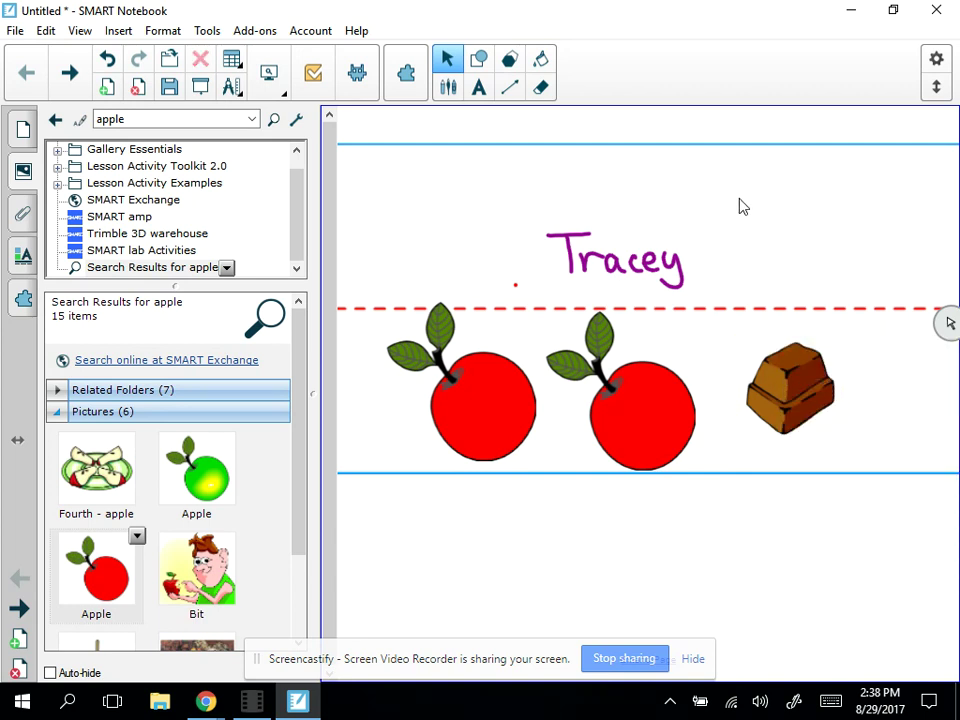
right_click(740, 206)
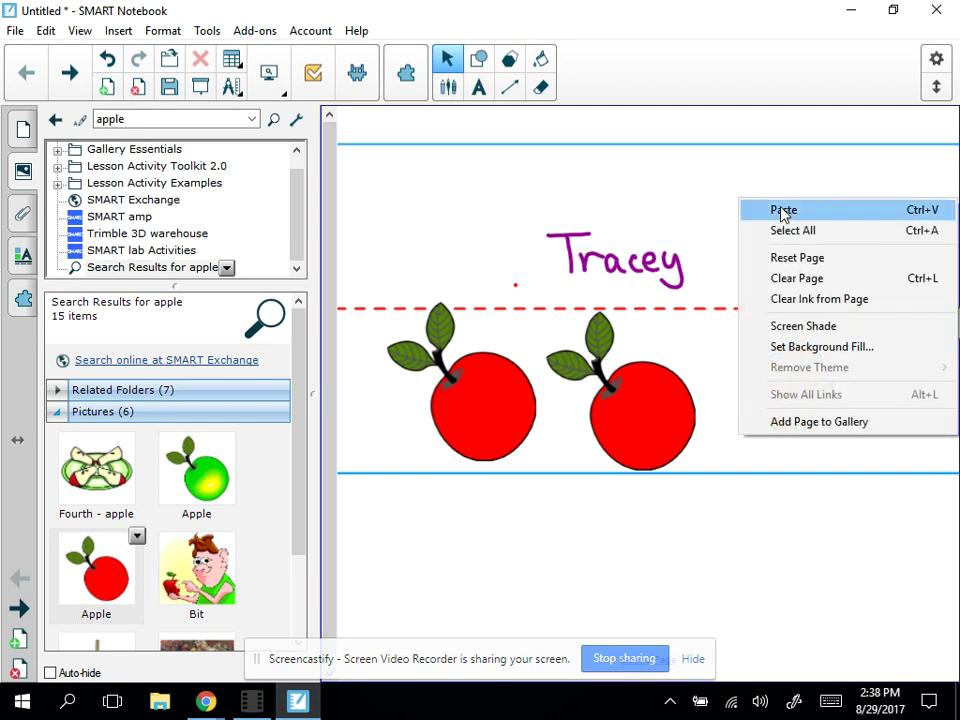
click(780, 209)
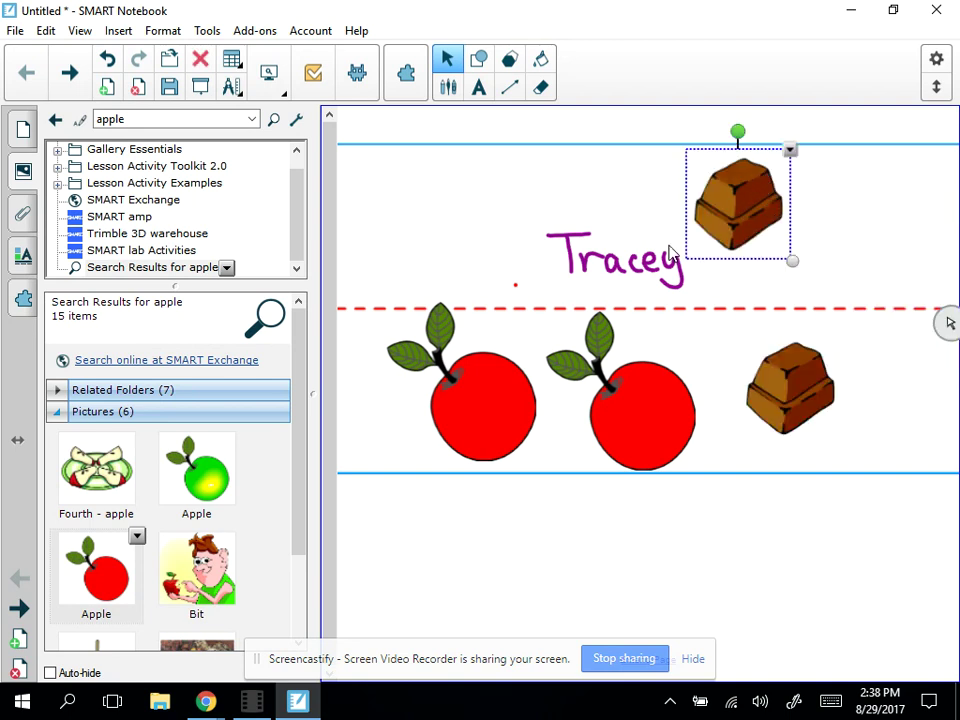
click(790, 151)
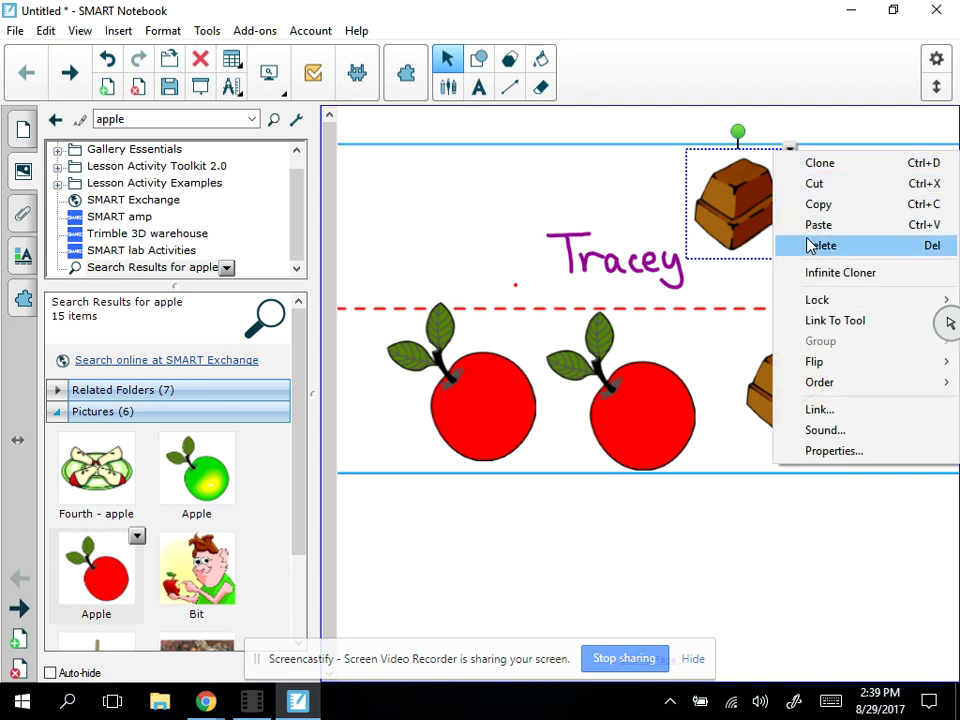
click(519, 381)
click(519, 381)
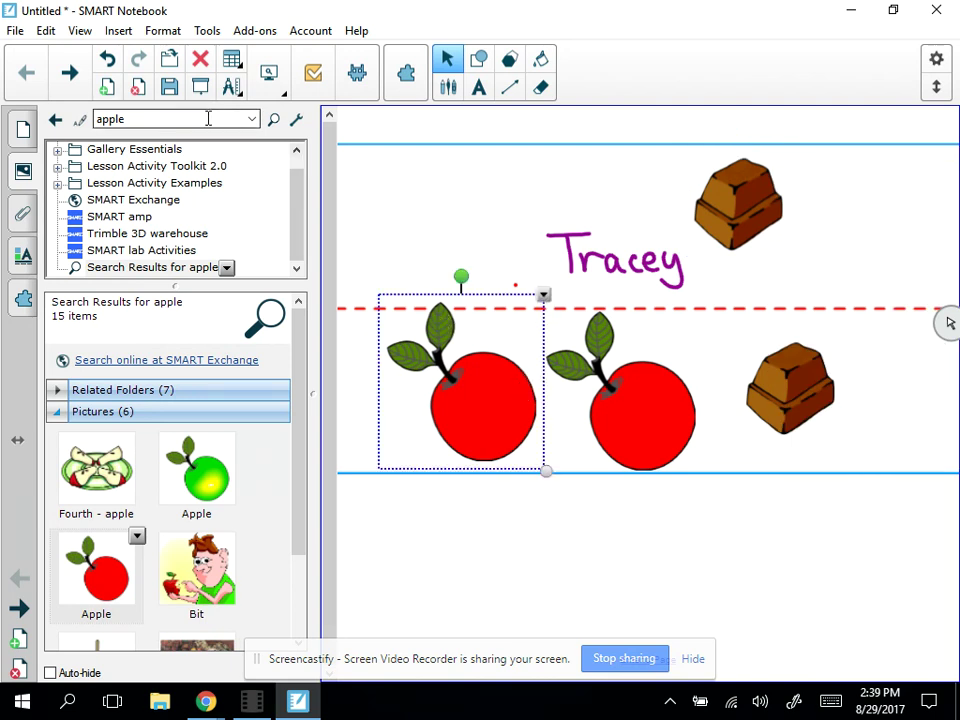
Step: Replace the apple Gallery search with coins and show its picture results
double_click(209, 119)
text(coins)
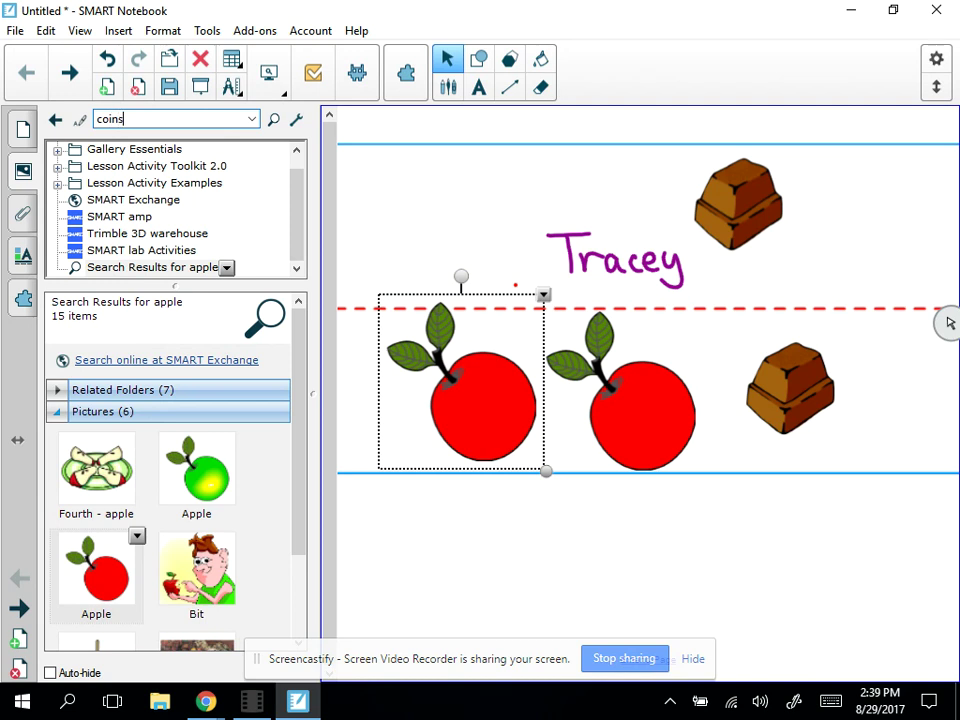
key(Return)
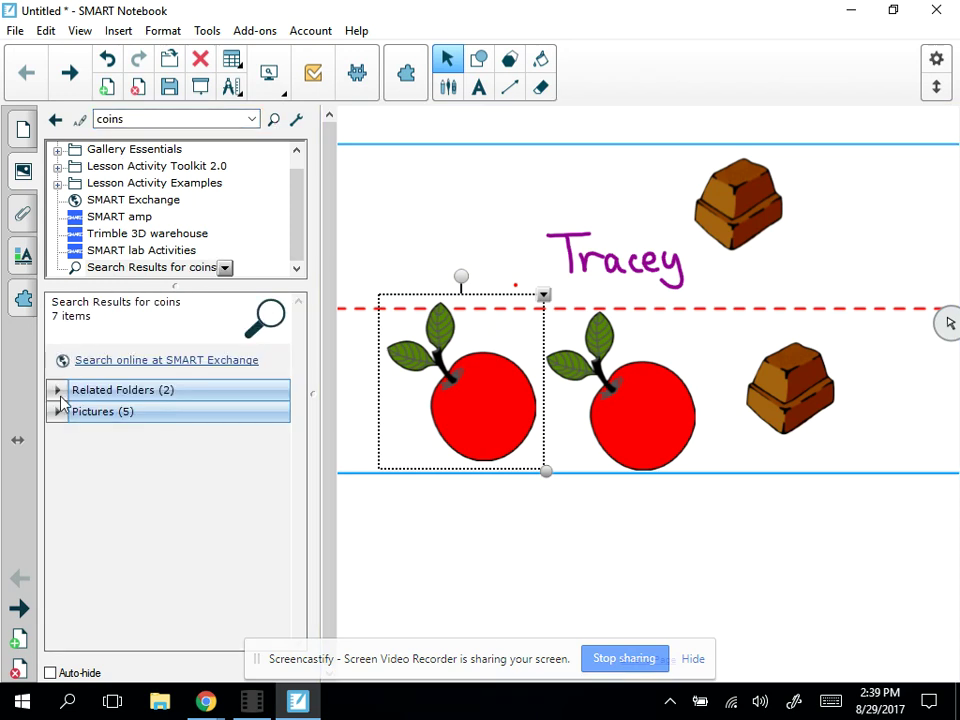
click(57, 412)
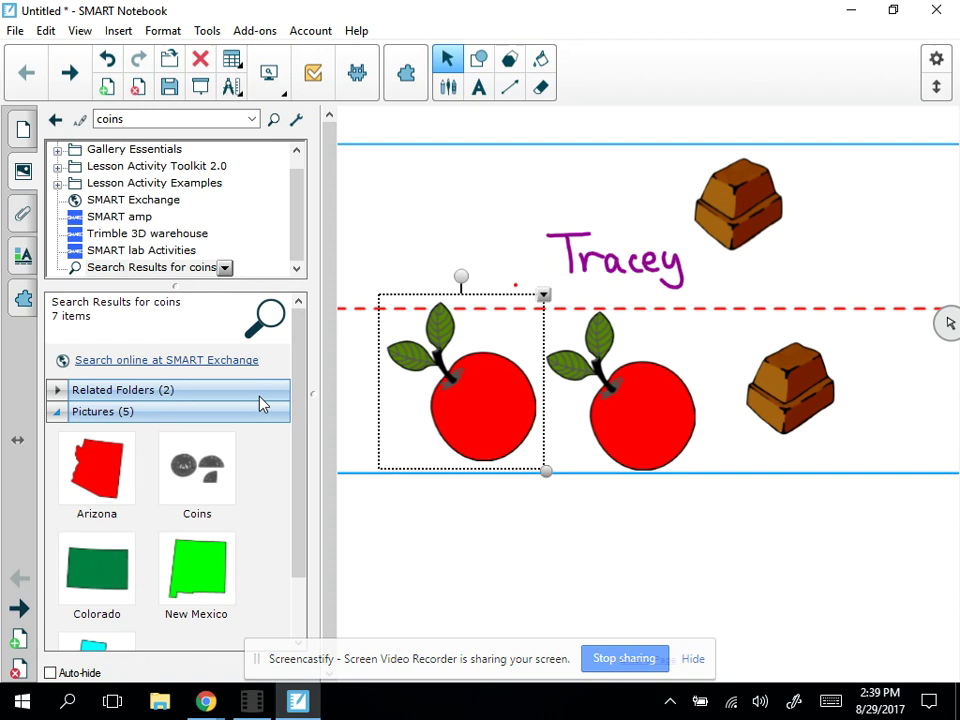
Step: Search the Gallery for 'quarter' and drop the Quarter - Front picture below the left apple
double_click(135, 119)
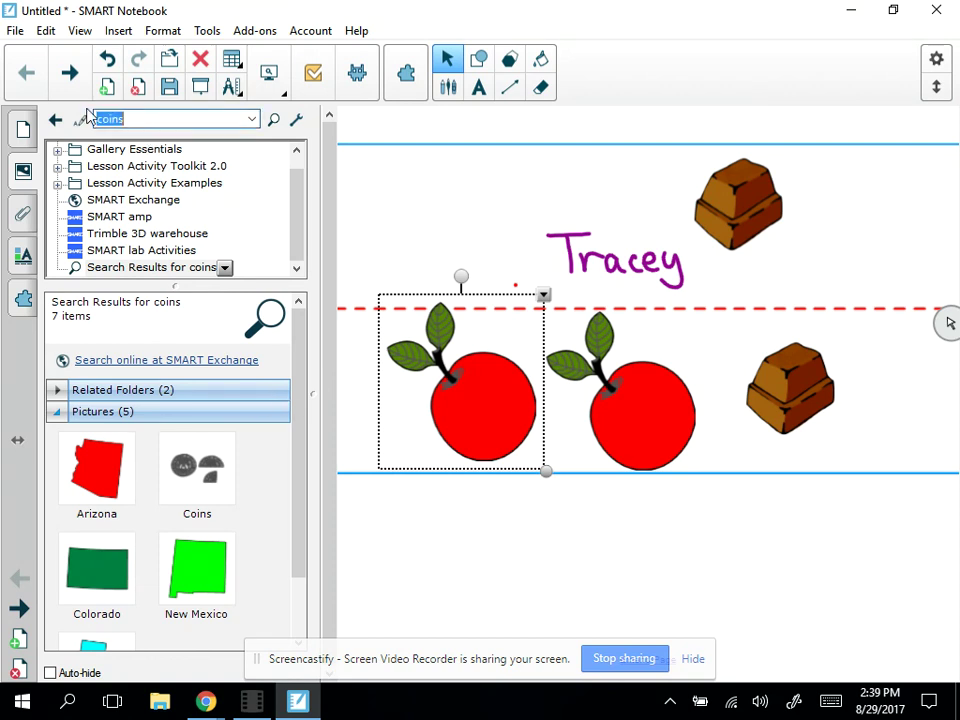
text(quarter)
key(Return)
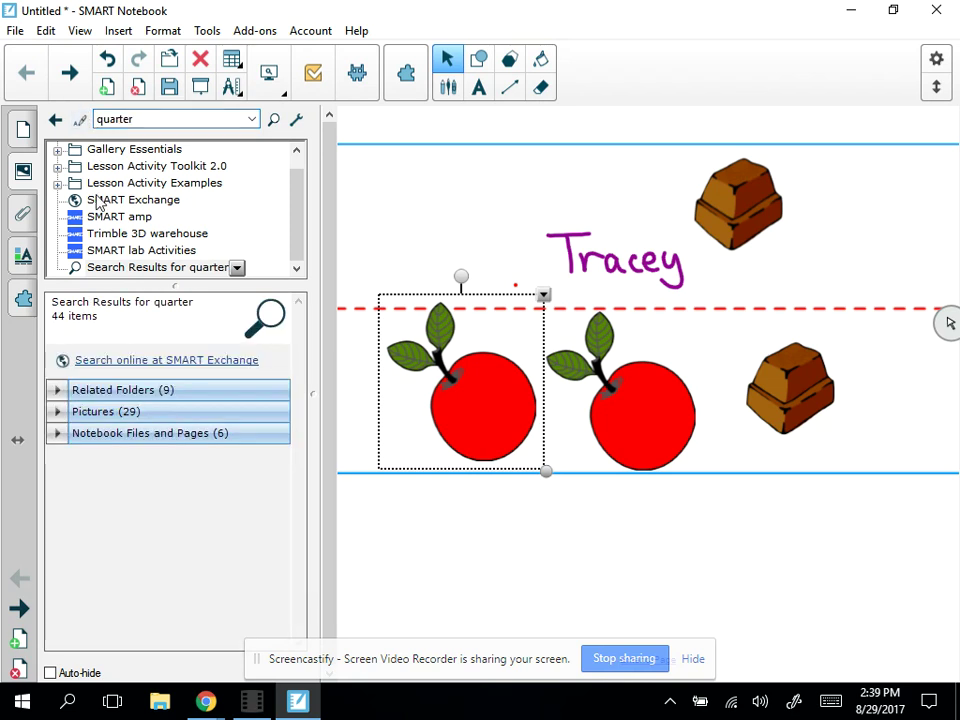
click(58, 415)
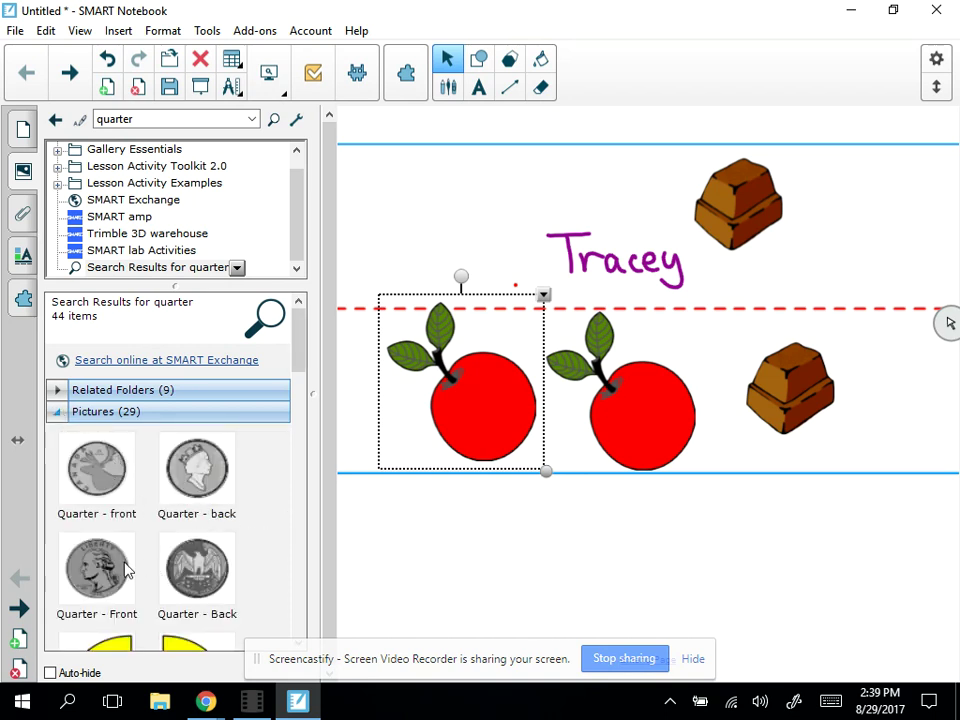
drag(108, 570, 458, 540)
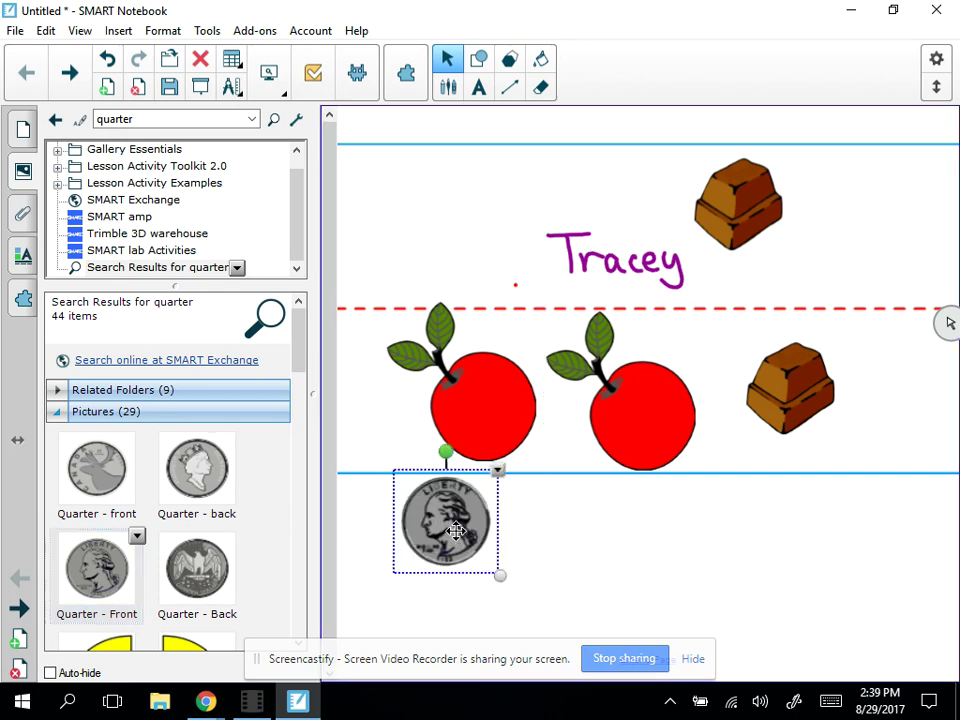
click(499, 471)
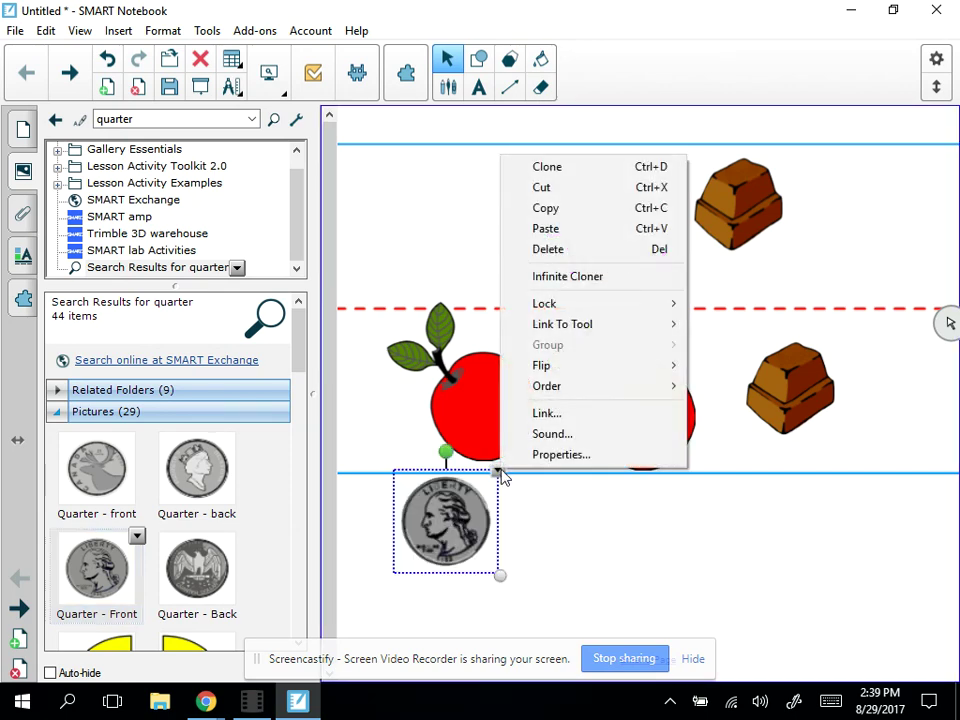
Step: Make the quarter an infinite cloner and pull seven copies around the apples and name
click(575, 280)
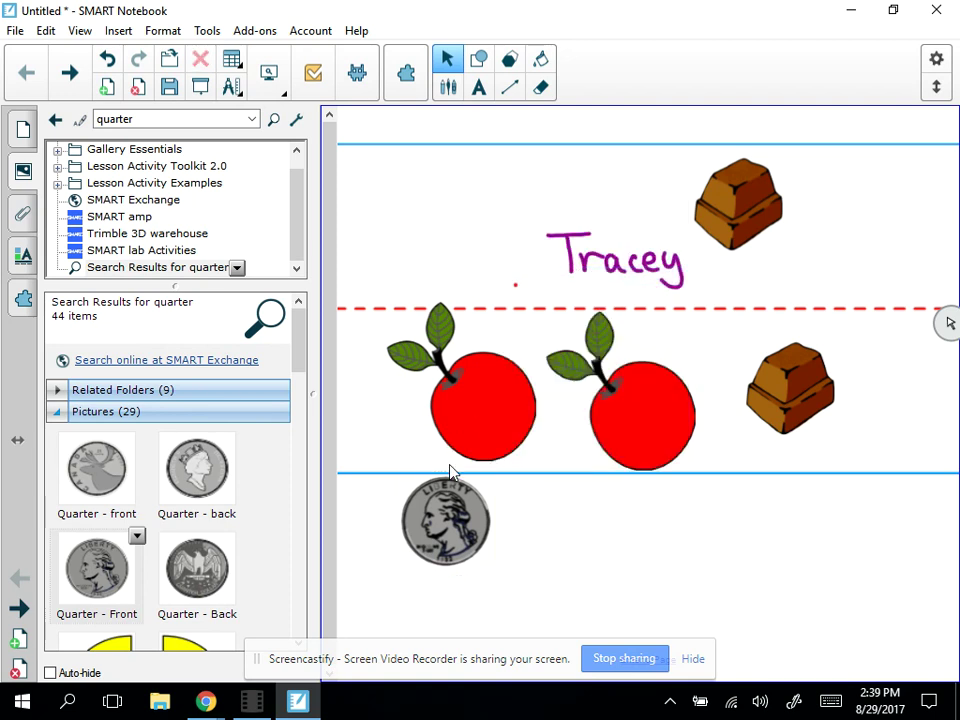
click(452, 512)
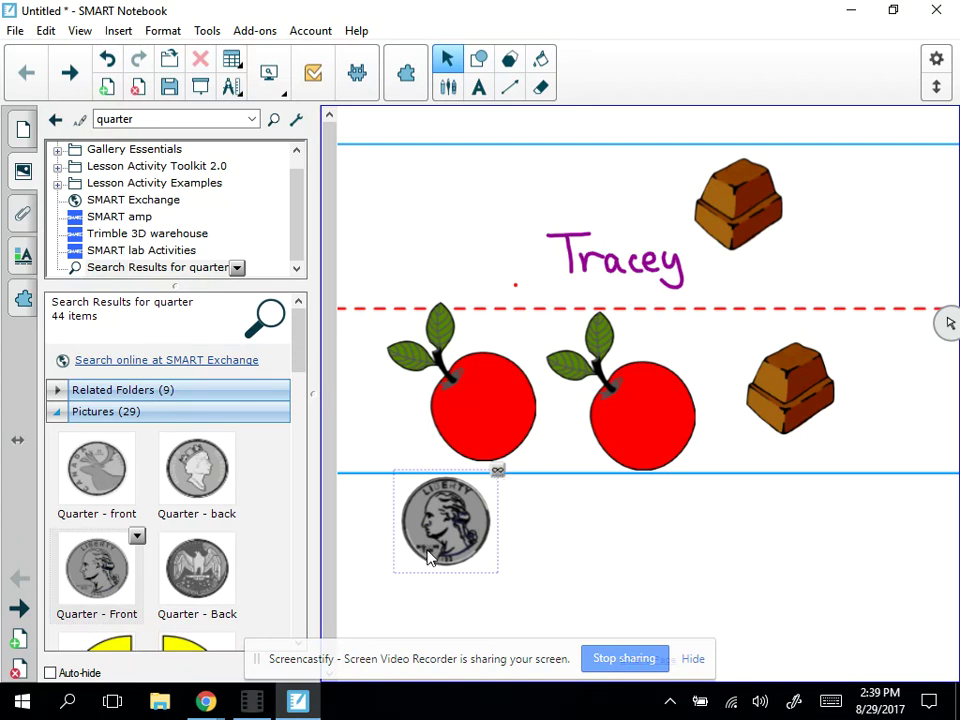
drag(430, 557, 669, 510)
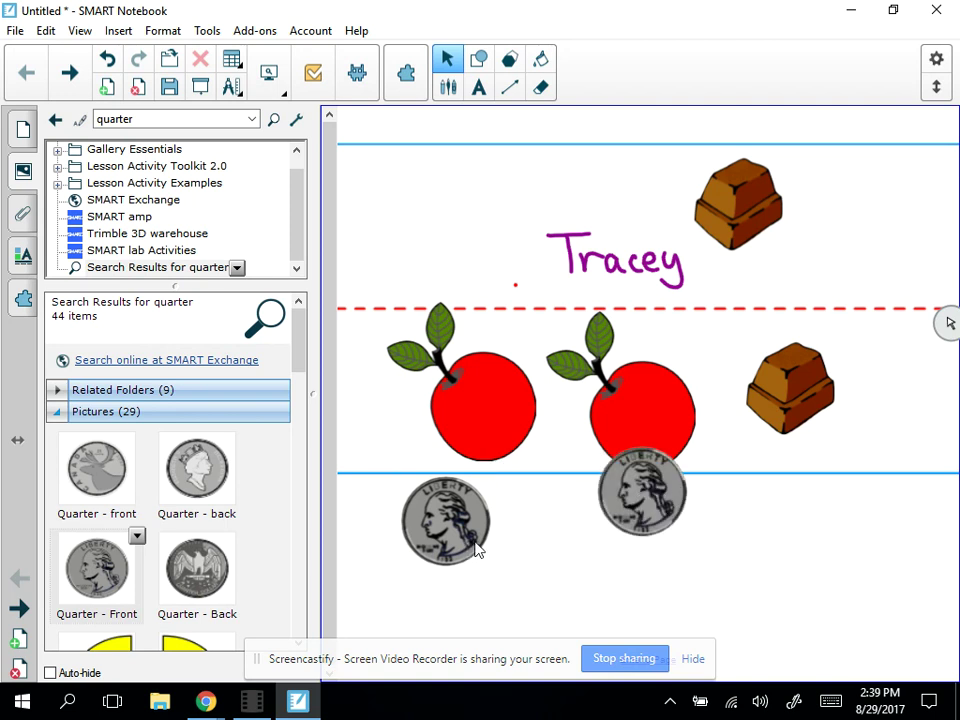
drag(476, 548, 626, 625)
drag(486, 527, 651, 359)
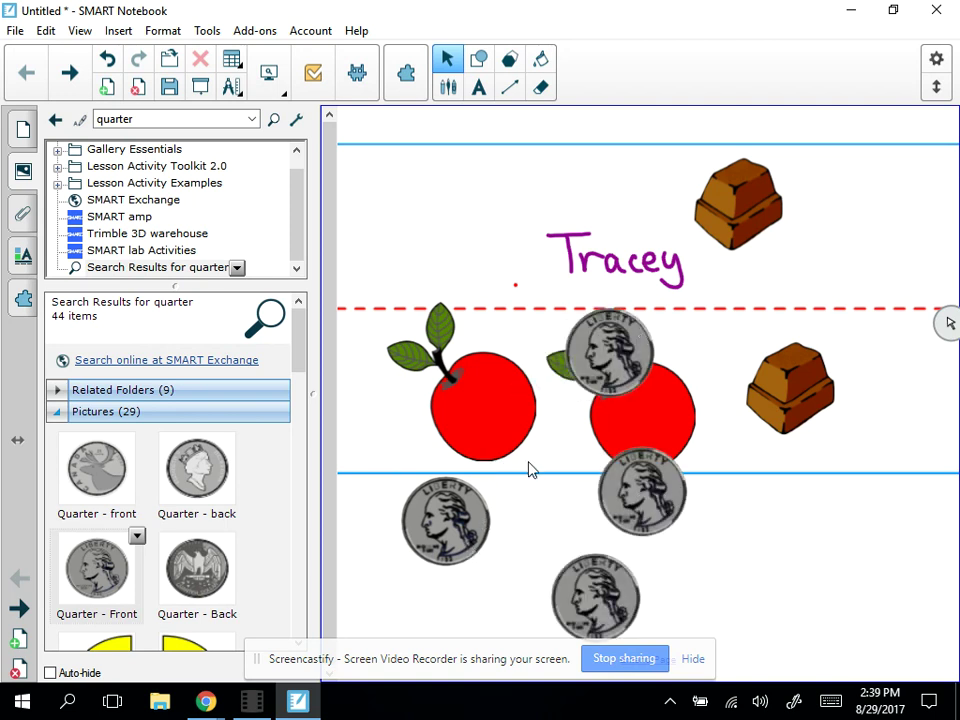
drag(480, 514, 592, 220)
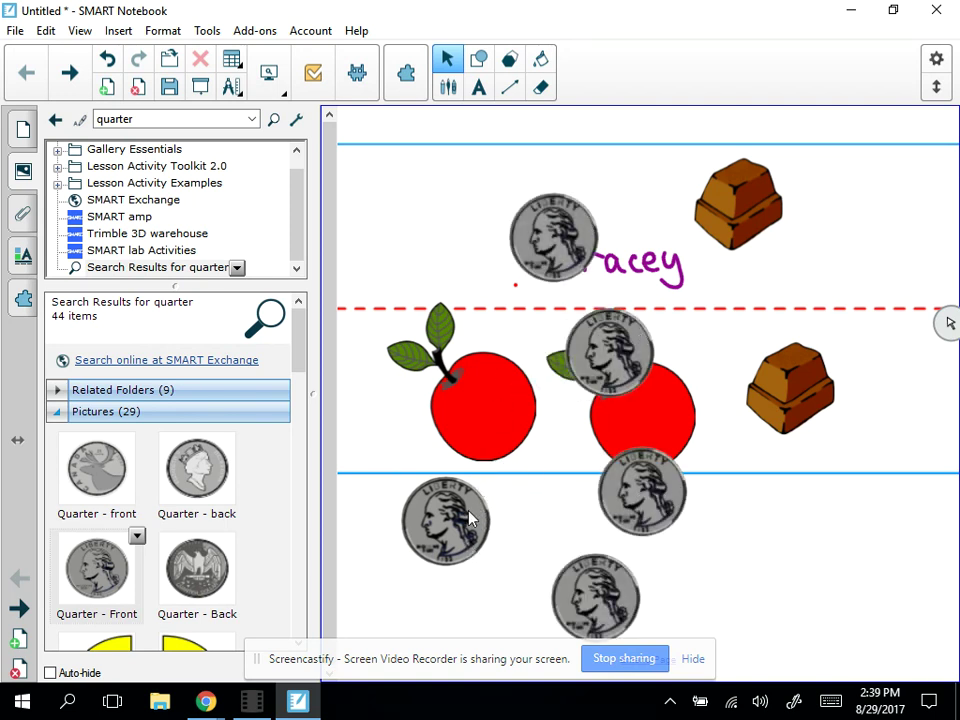
drag(470, 518, 446, 430)
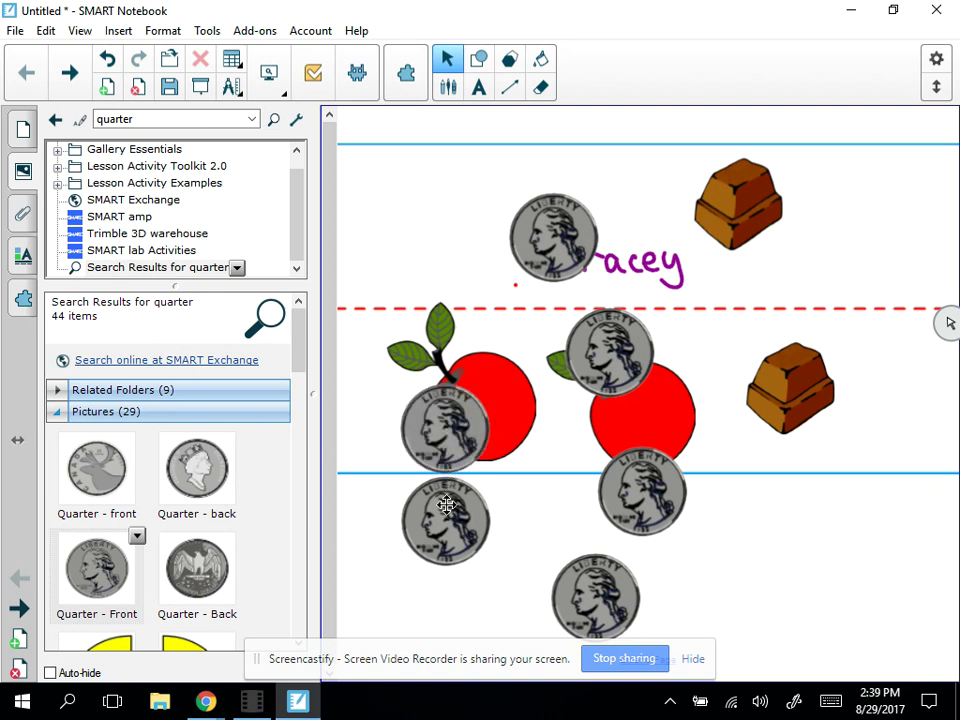
drag(446, 505, 683, 365)
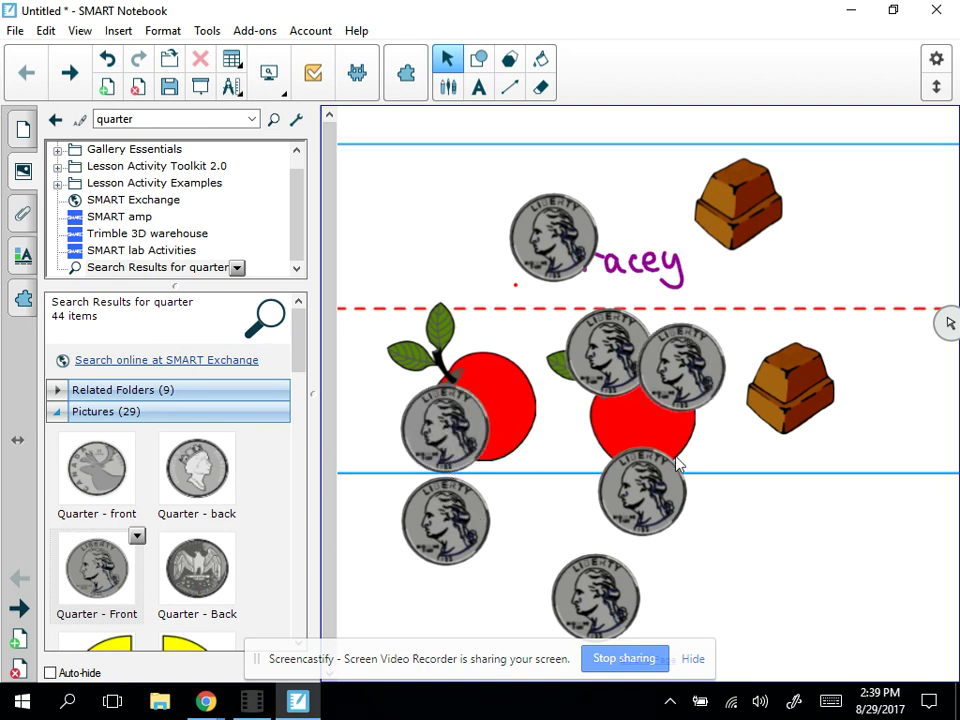
drag(677, 463, 739, 482)
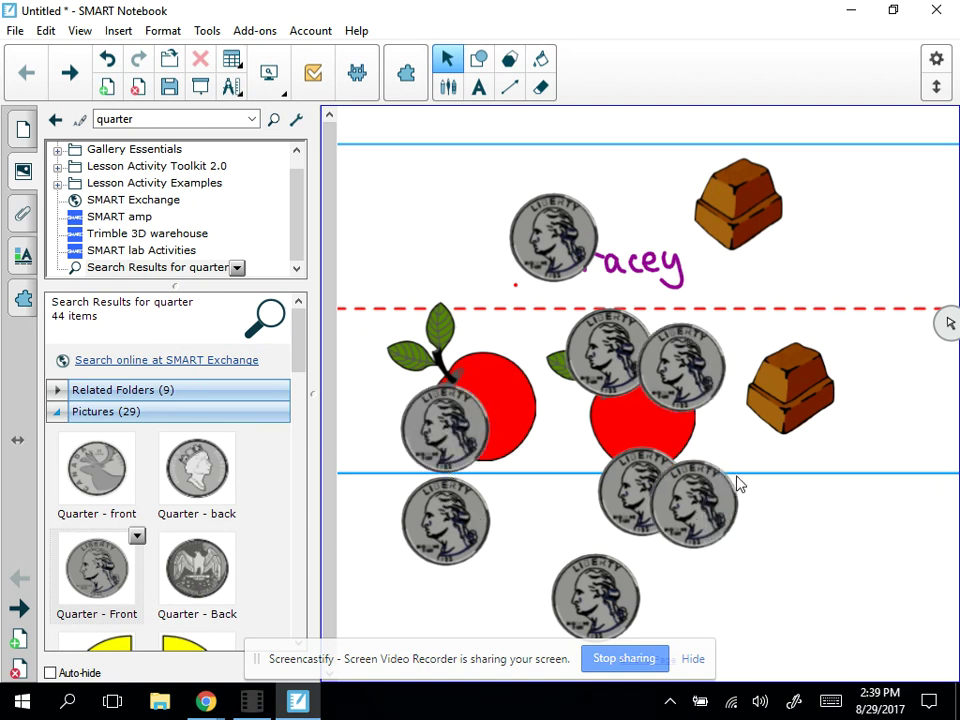
Step: Delete the quarter covering Tracey and the quarter on the left apple
click(560, 251)
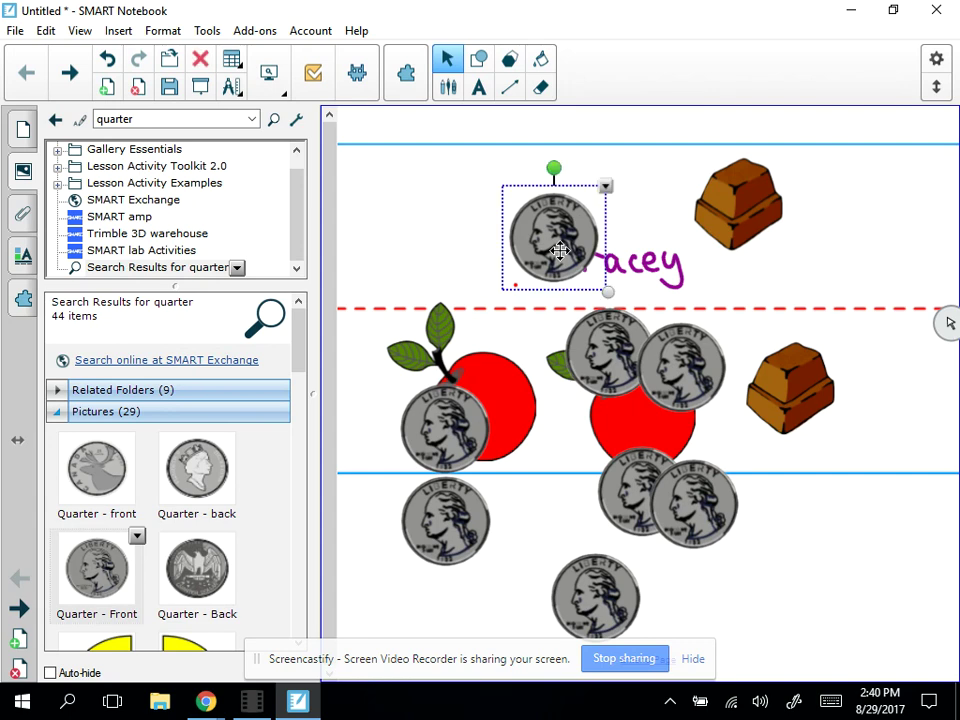
click(606, 189)
click(649, 280)
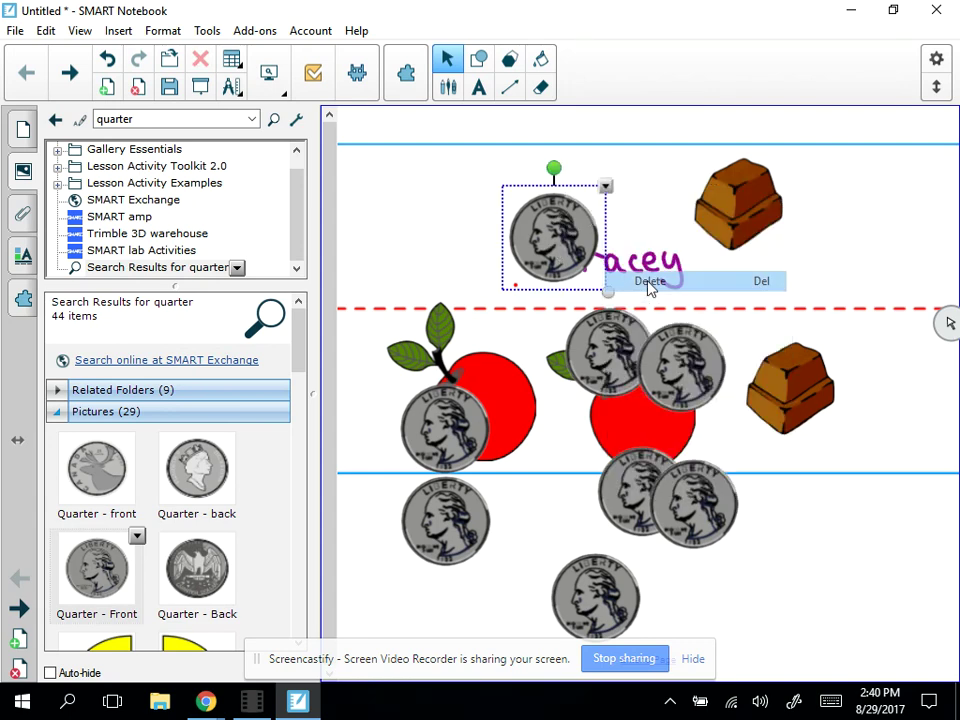
click(490, 392)
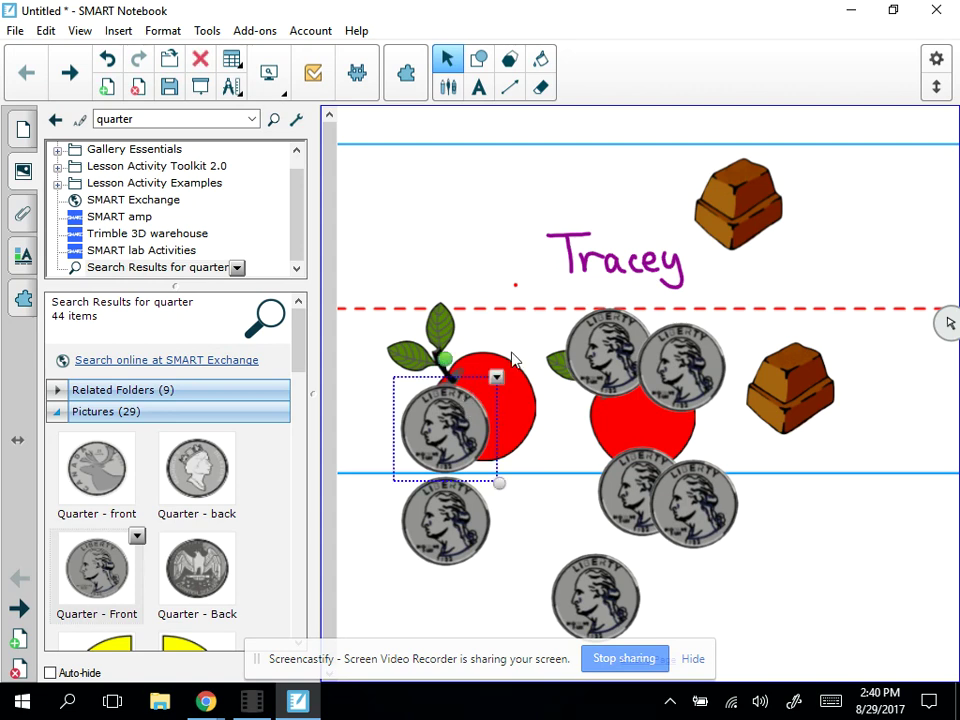
click(497, 378)
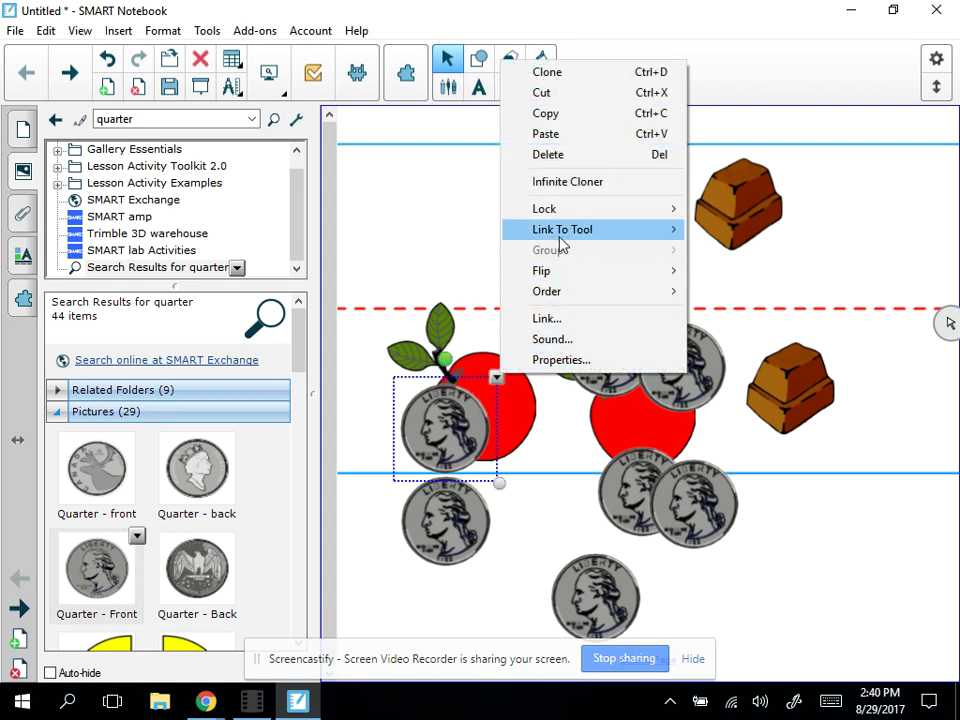
click(561, 155)
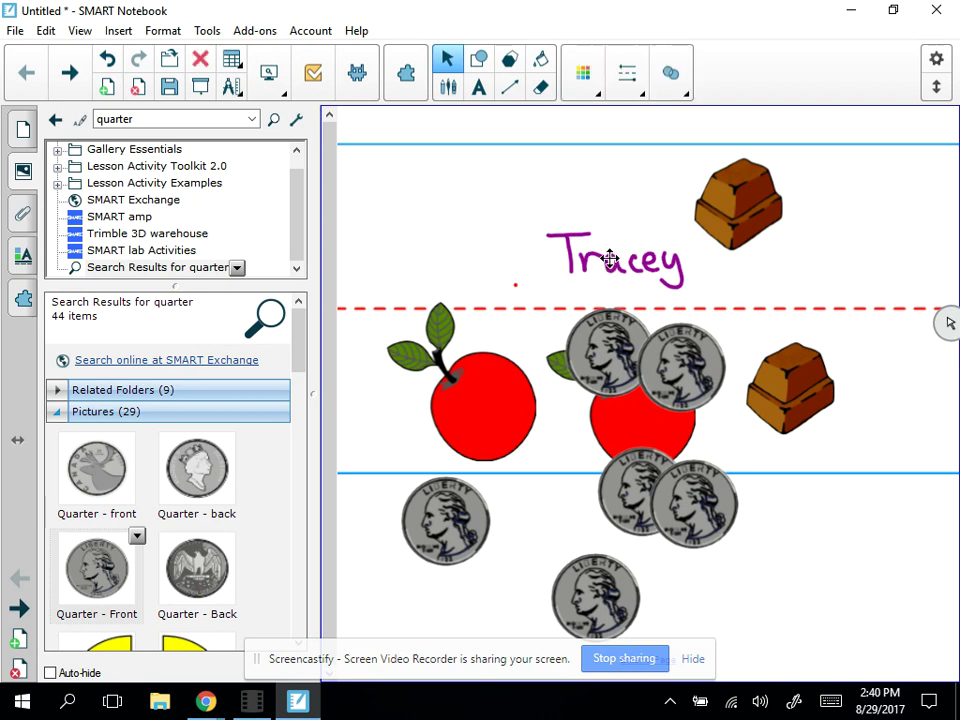
Step: Move the handwritten Tracey up-left and recognize it as typed 'Tracey' text
mouse_move(611, 257)
mouse_down()
mouse_move(405, 165)
mouse_move(399, 176)
mouse_up()
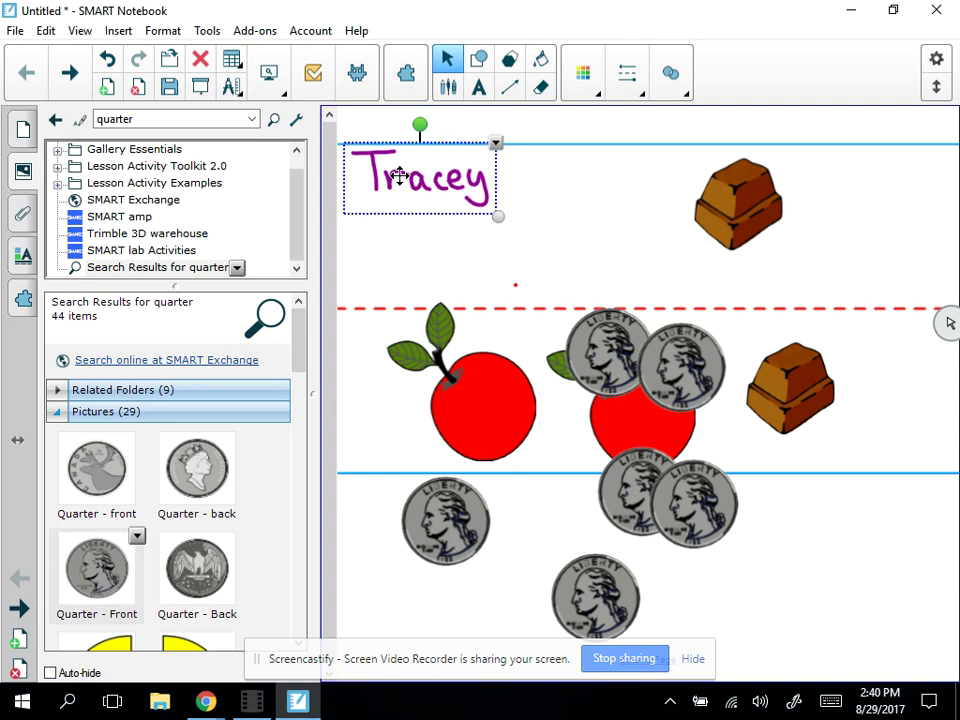
click(495, 145)
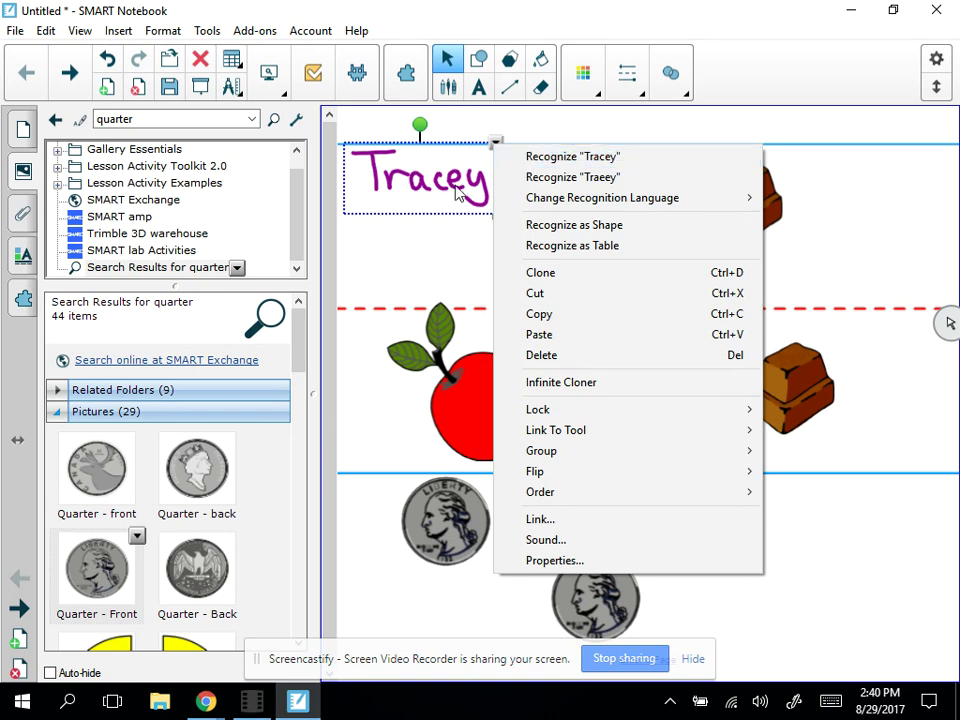
click(528, 163)
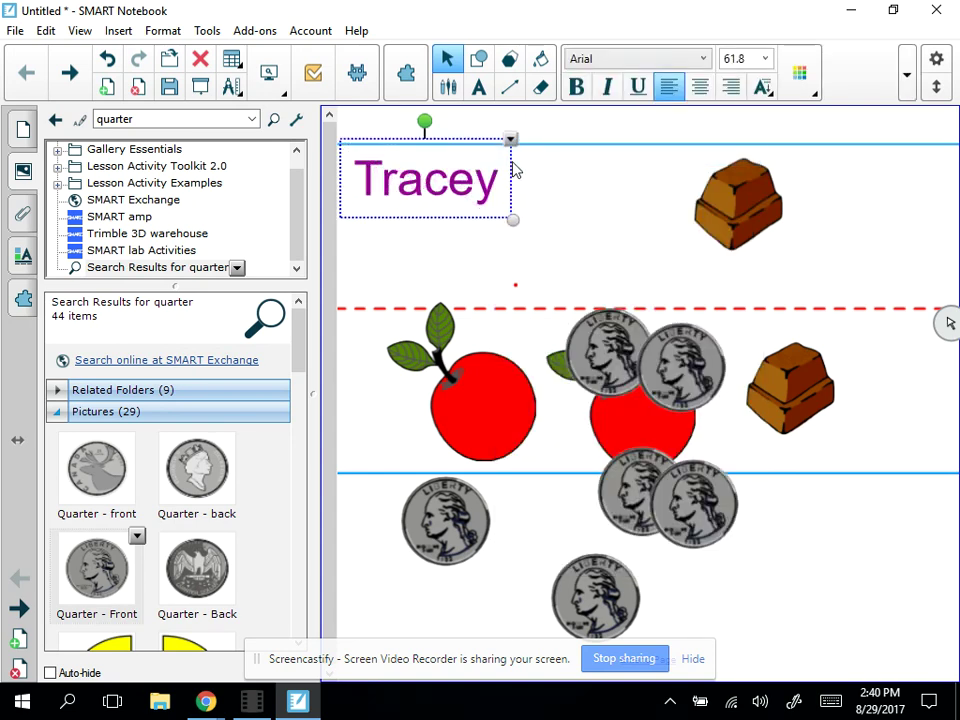
Step: Lock the typed Tracey text in place
click(511, 141)
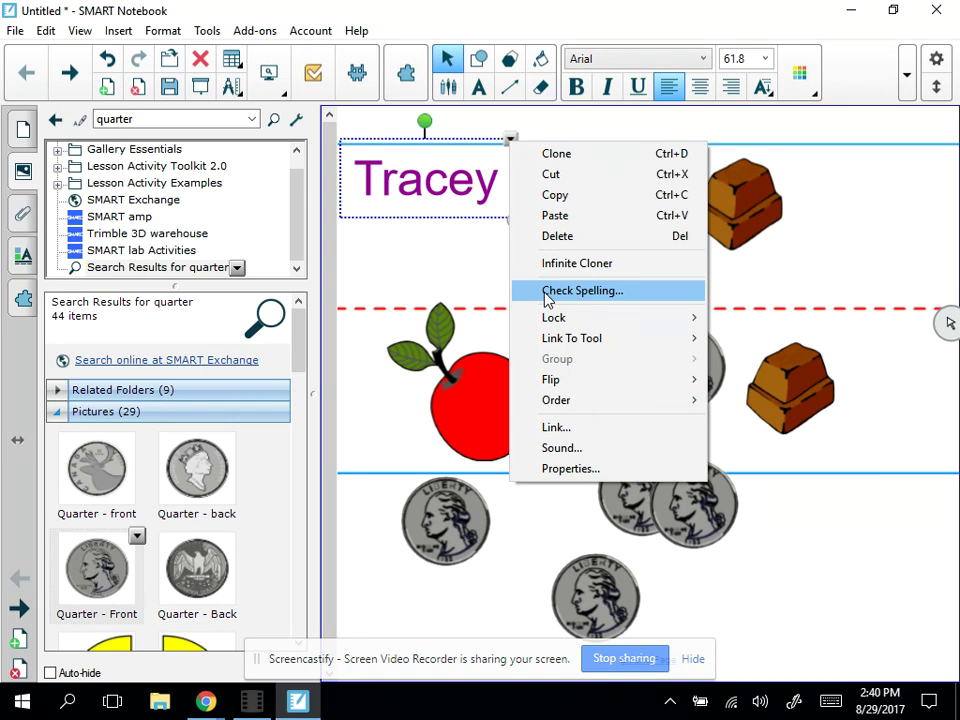
mouse_move(546, 326)
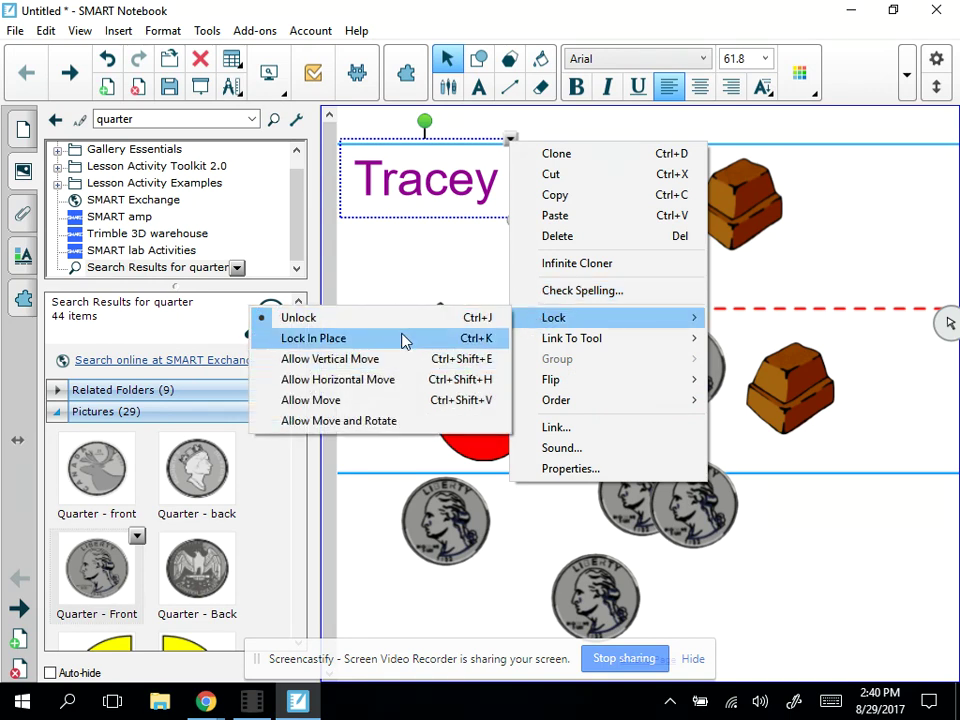
click(404, 341)
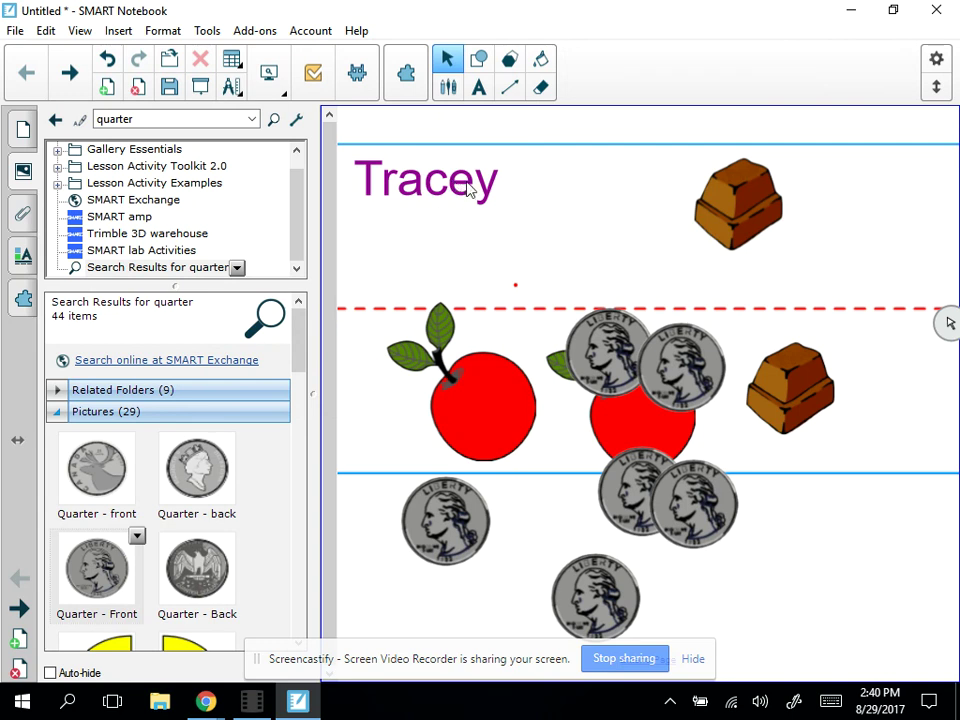
Step: Move the left apple above the dashed line, stack two quarters, and shift the top chocolate left
drag(460, 182, 446, 213)
drag(493, 360, 597, 260)
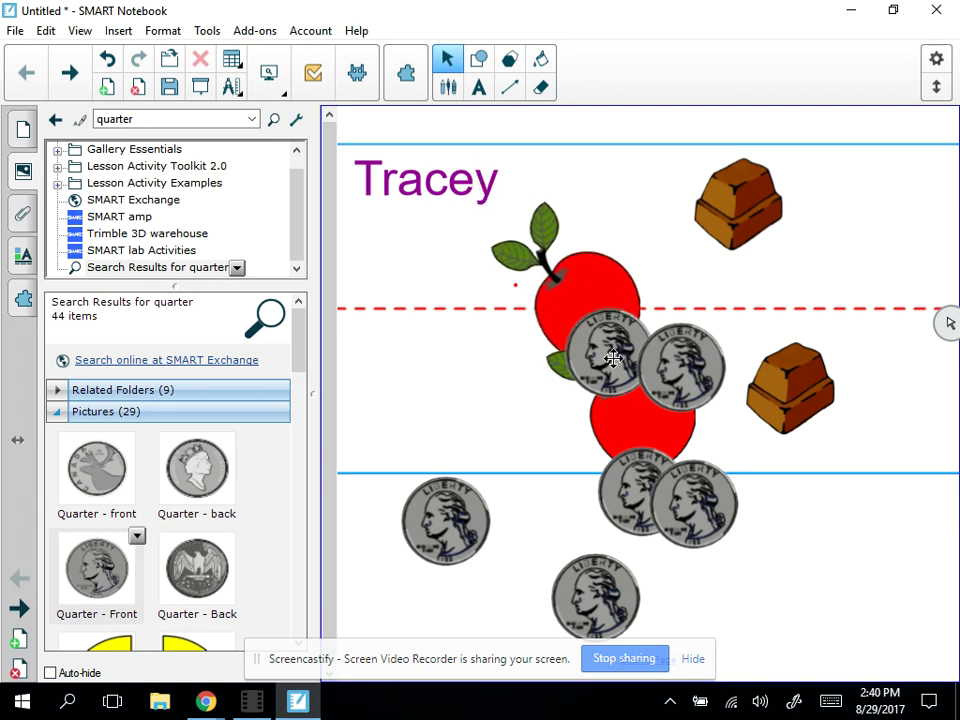
drag(603, 342, 673, 272)
drag(680, 367, 695, 297)
drag(738, 205, 683, 220)
Step: Unlock the Tracey text and start editing it
click(457, 183)
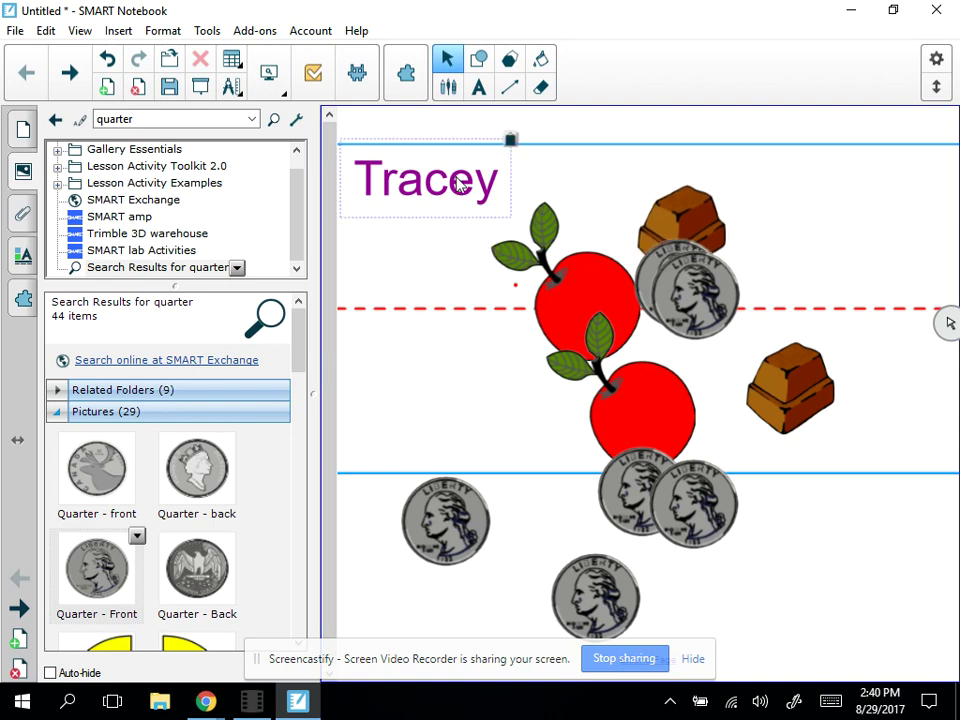
click(509, 140)
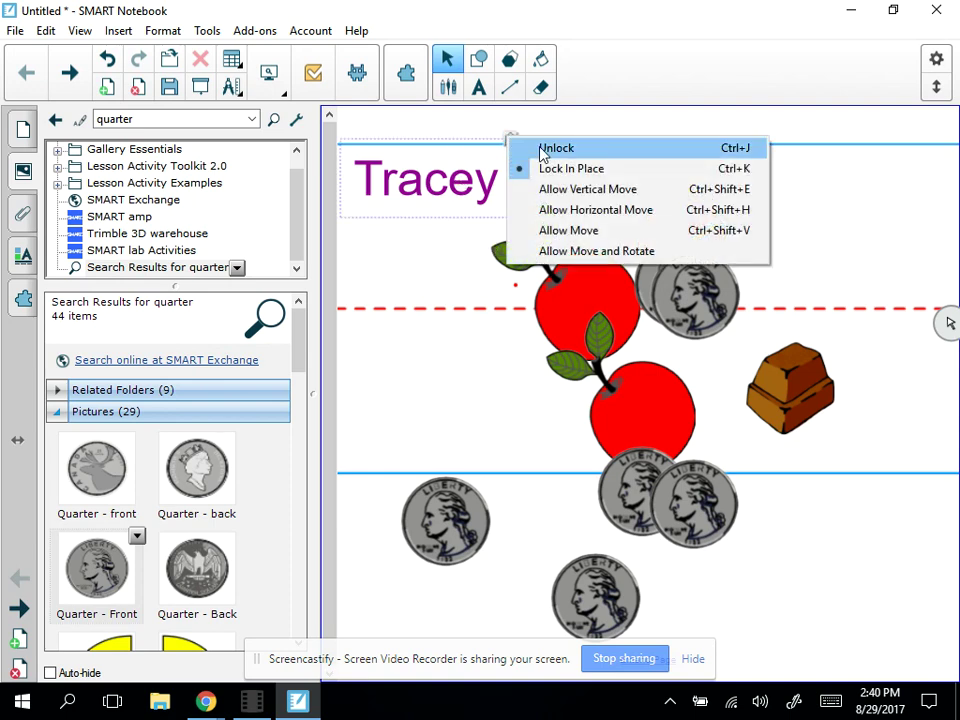
click(543, 149)
double_click(490, 180)
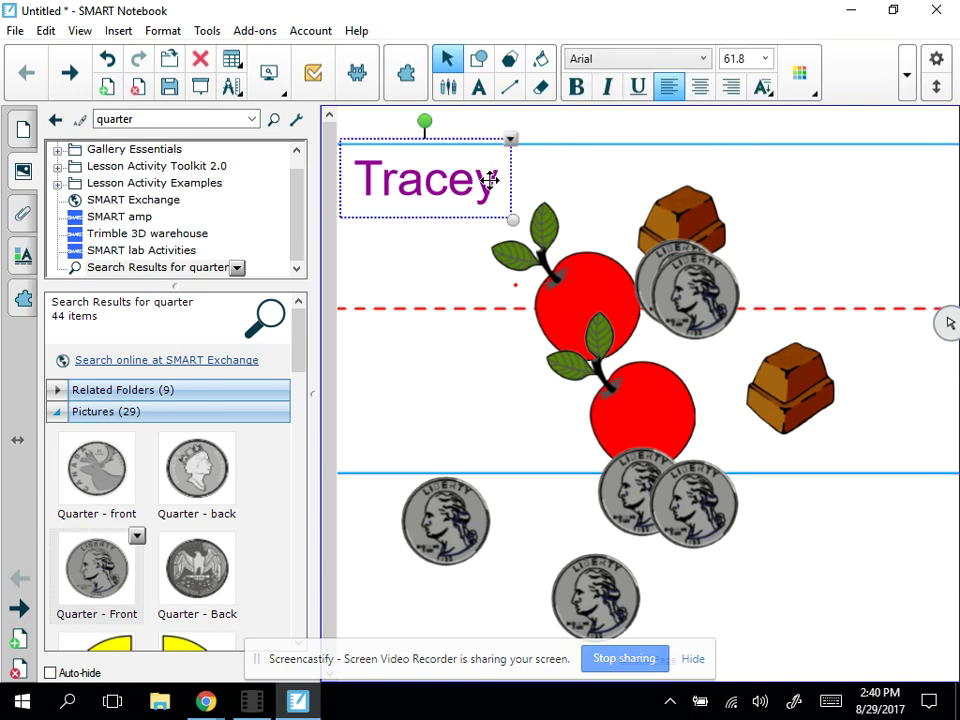
click(511, 140)
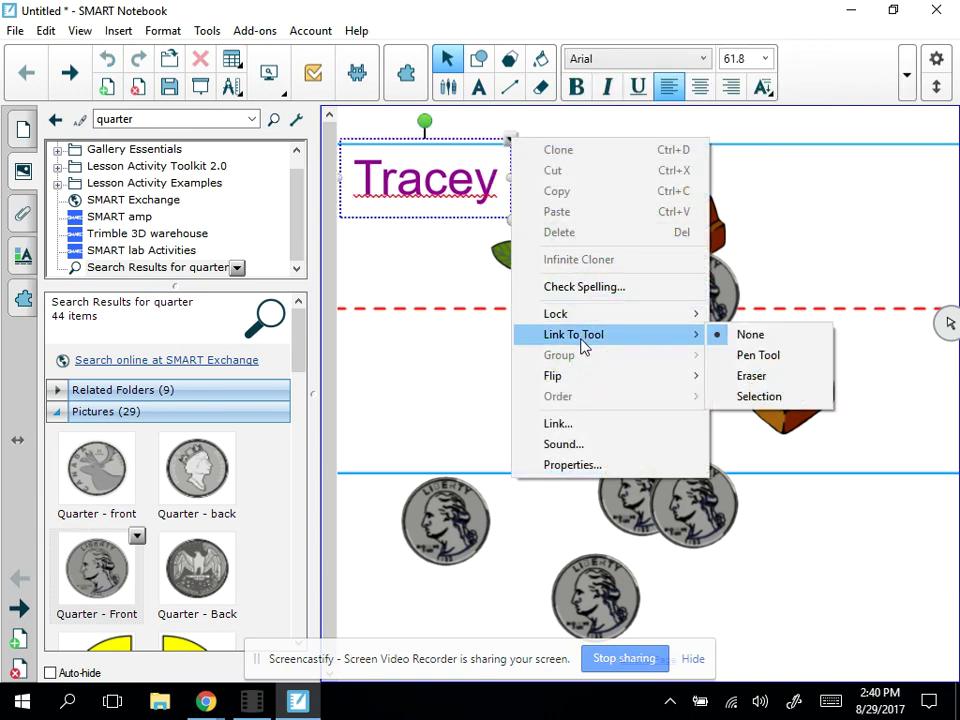
mouse_move(673, 341)
click(469, 373)
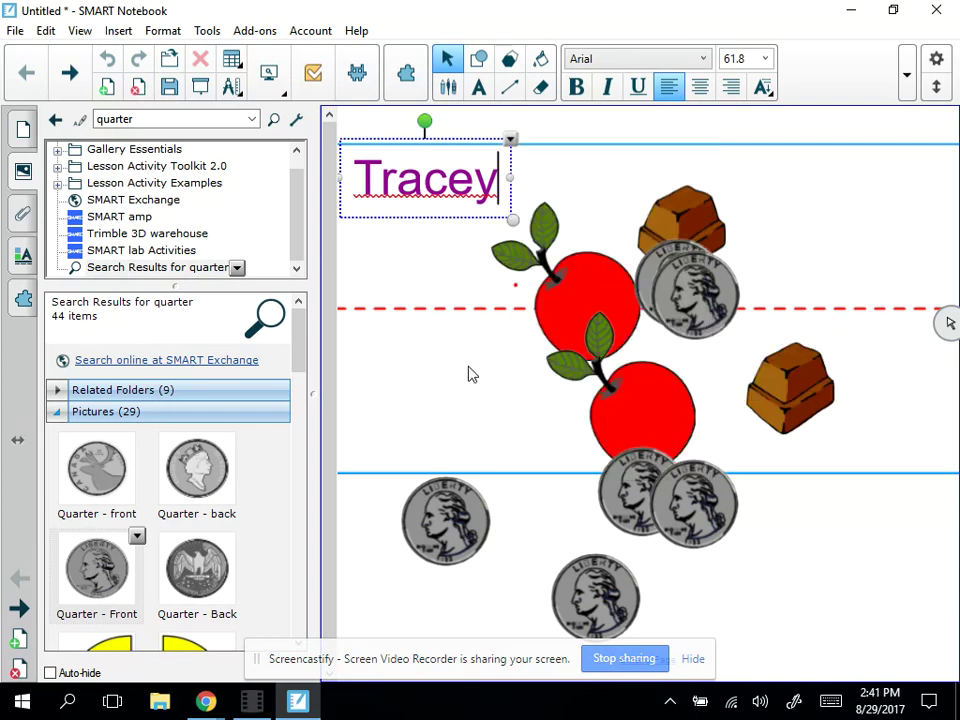
click(573, 277)
click(647, 194)
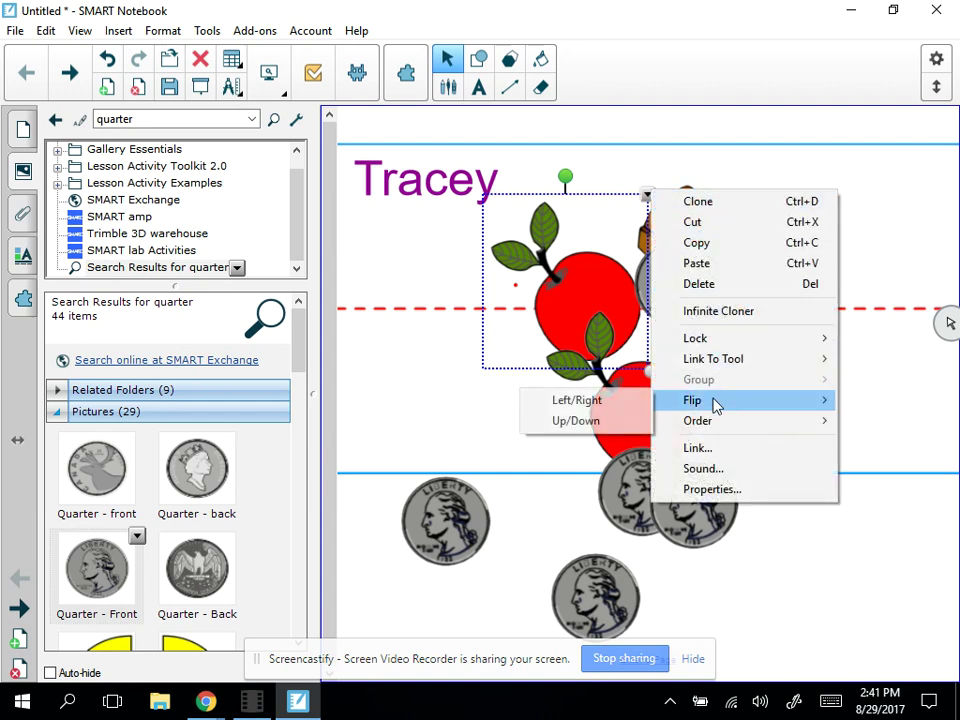
click(698, 449)
text(www.chis)
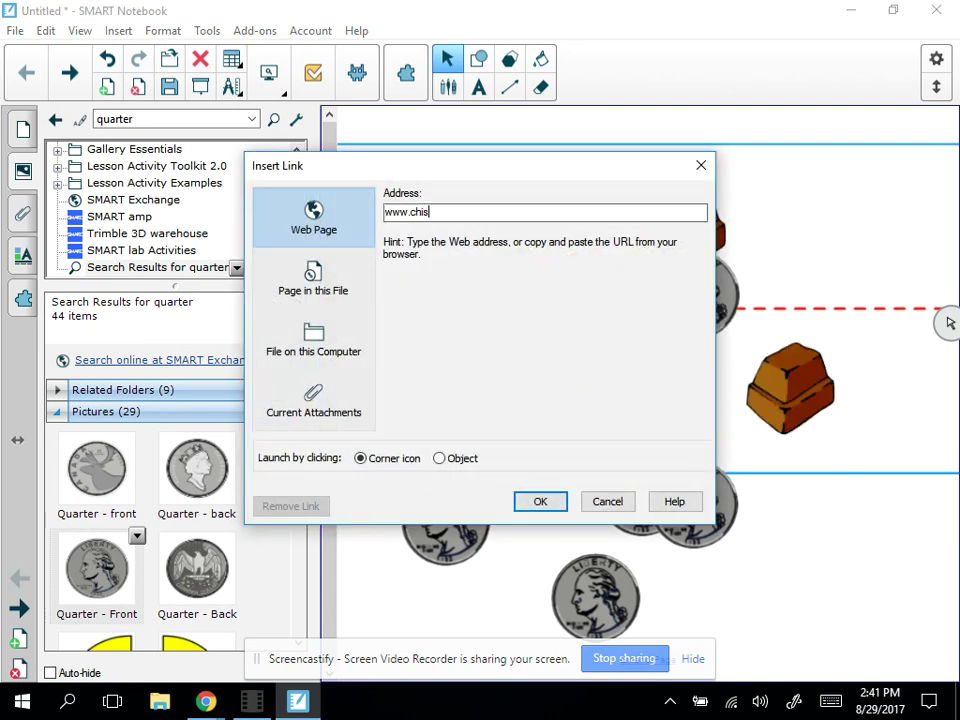
text(d.net)
key(Return)
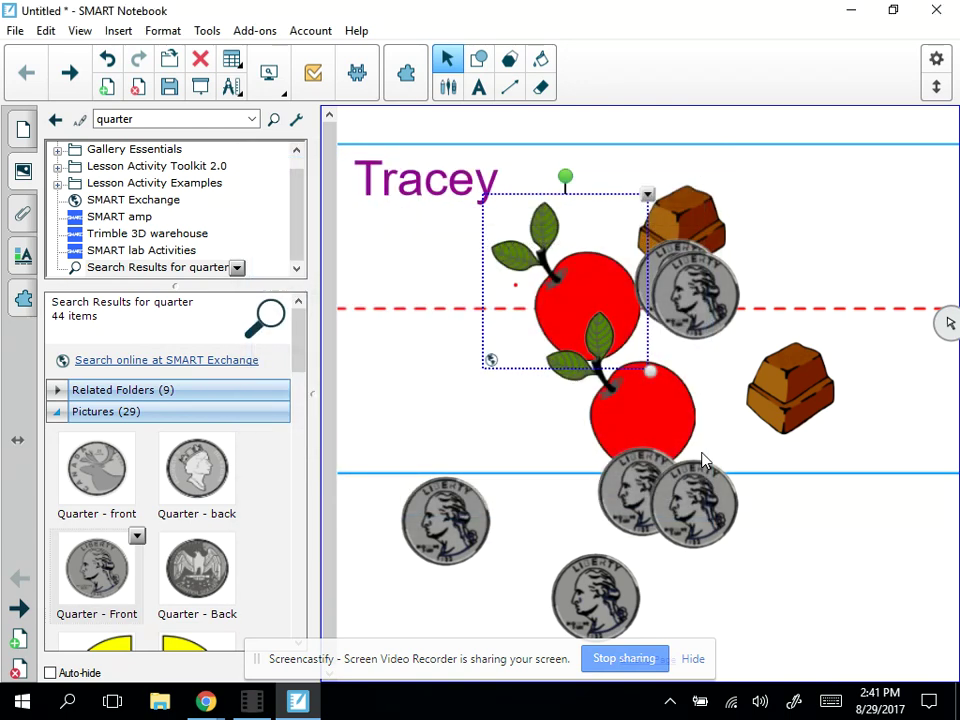
click(492, 361)
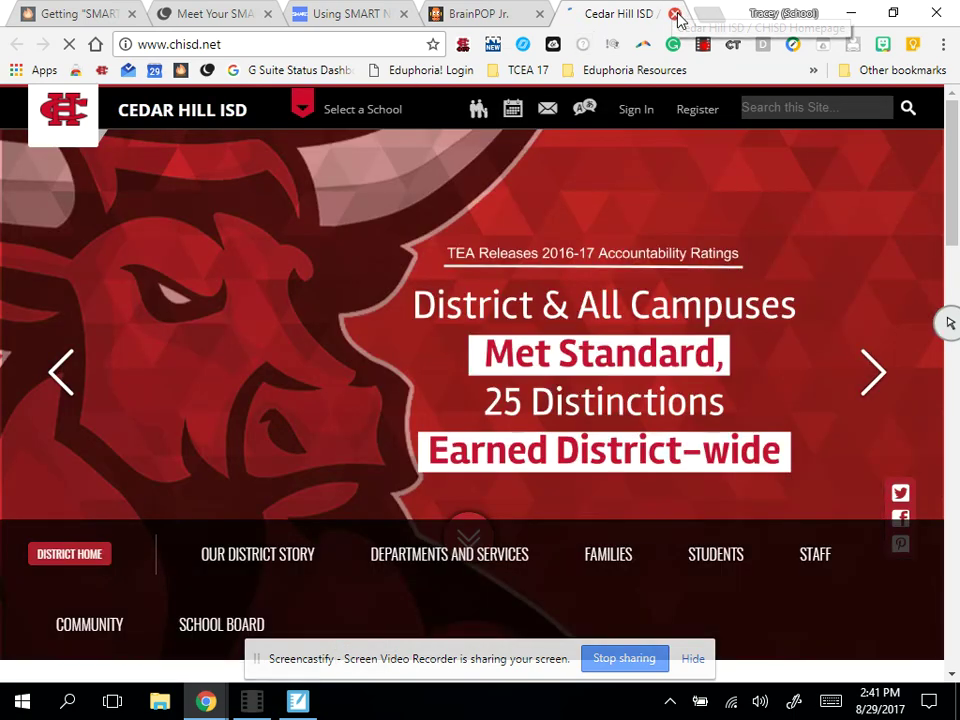
click(674, 14)
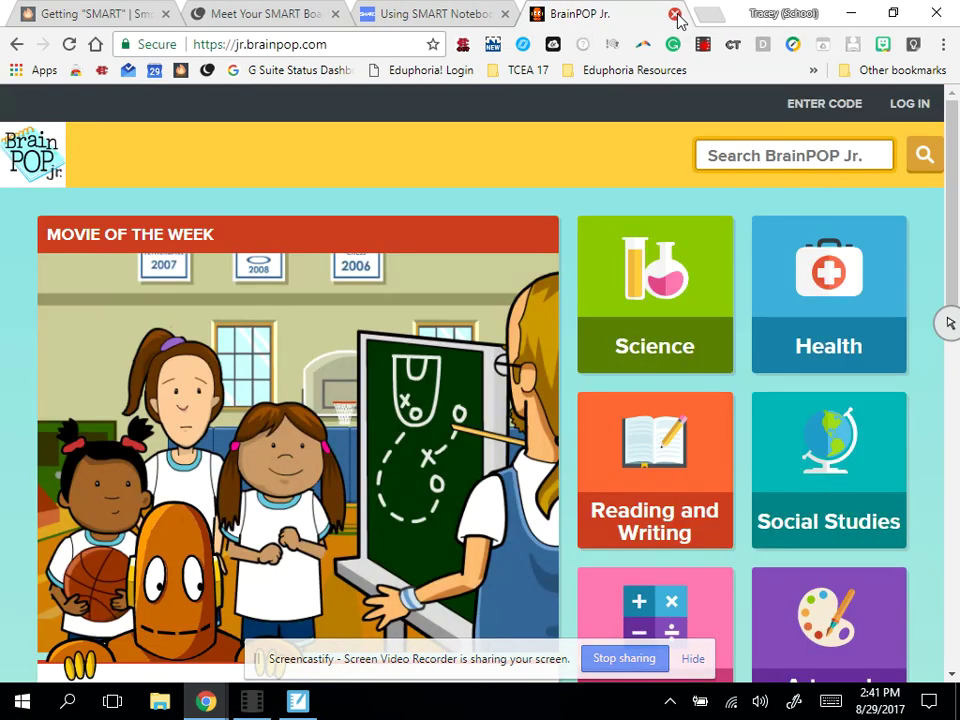
click(852, 15)
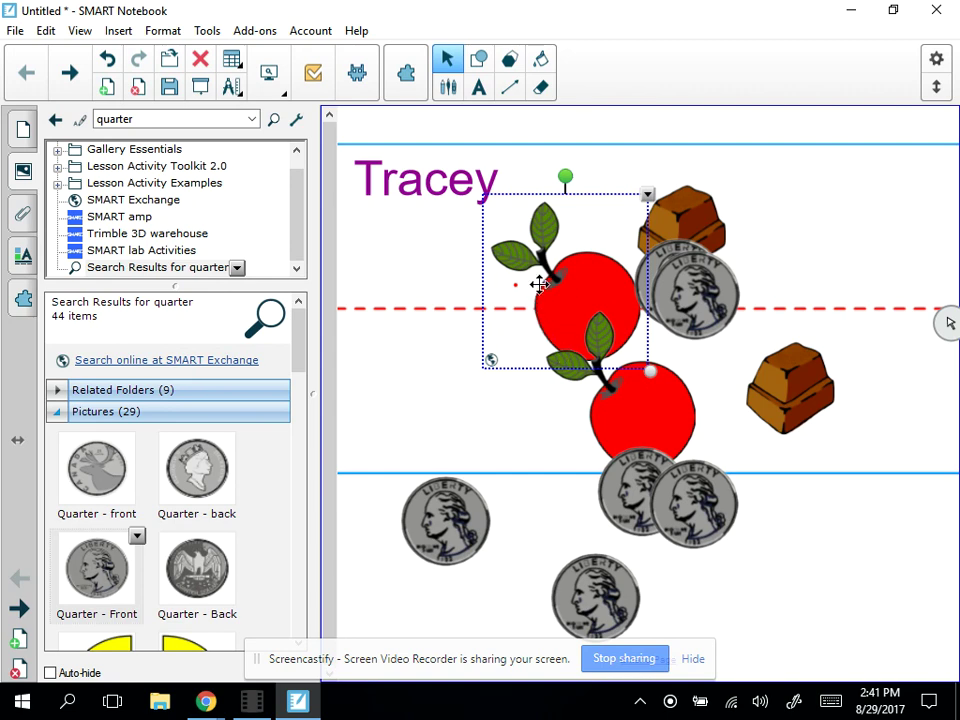
click(647, 195)
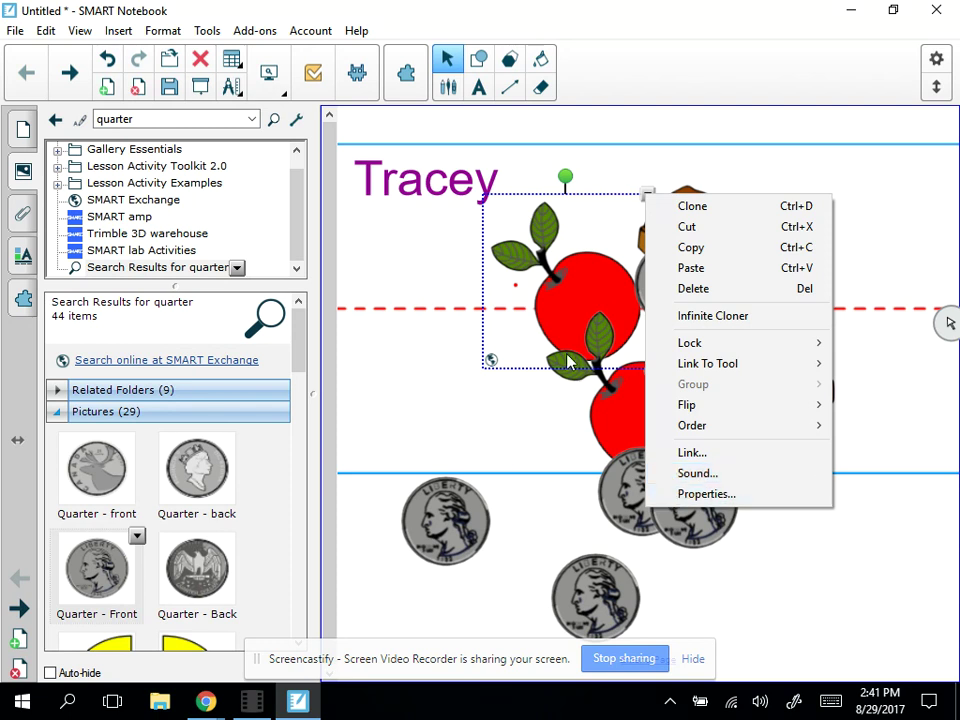
click(491, 422)
click(491, 422)
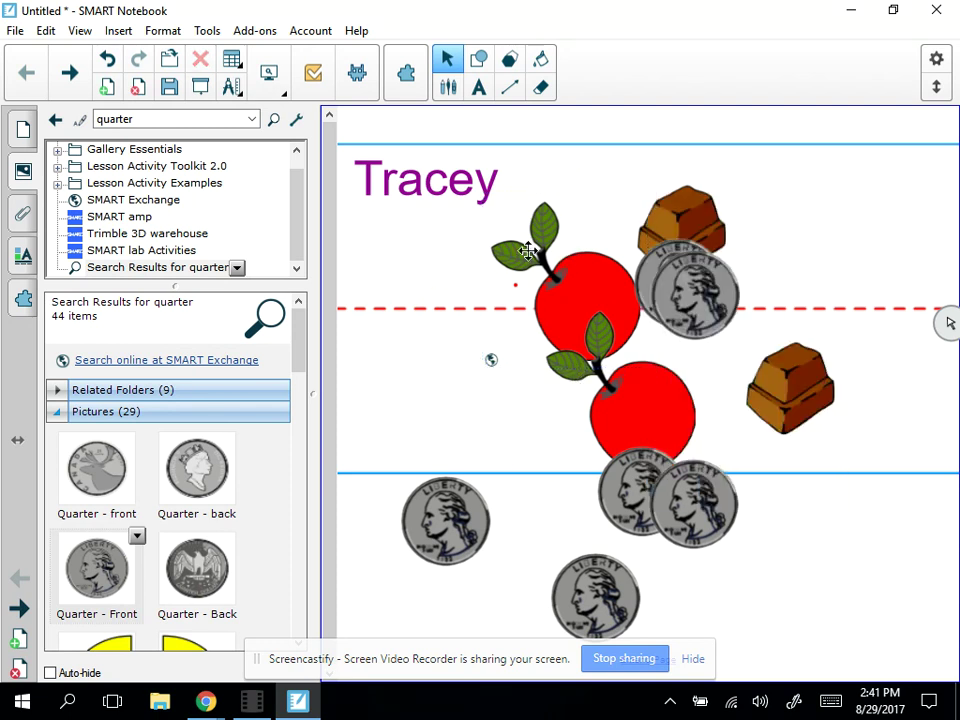